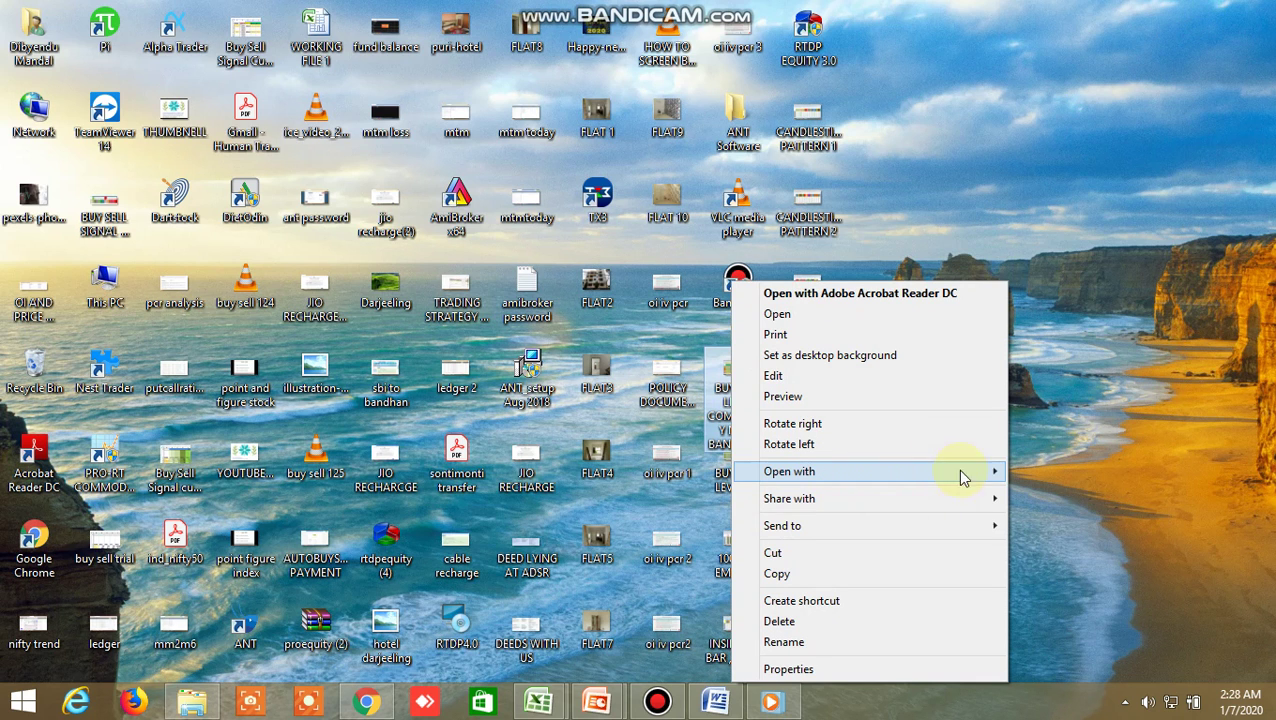
View the BUY SELL LEVEL commodity screenshot in Windows Photo Viewer and close it
mouse_move(985, 472)
click(1066, 556)
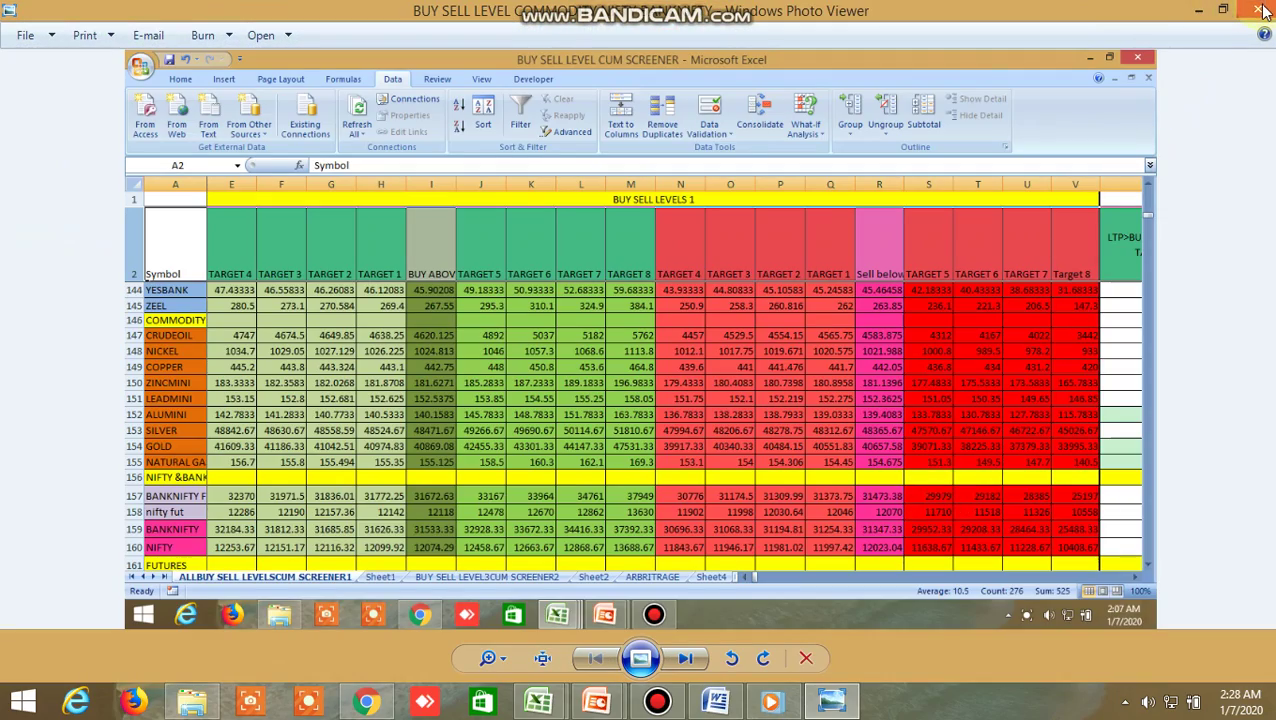
click(1262, 12)
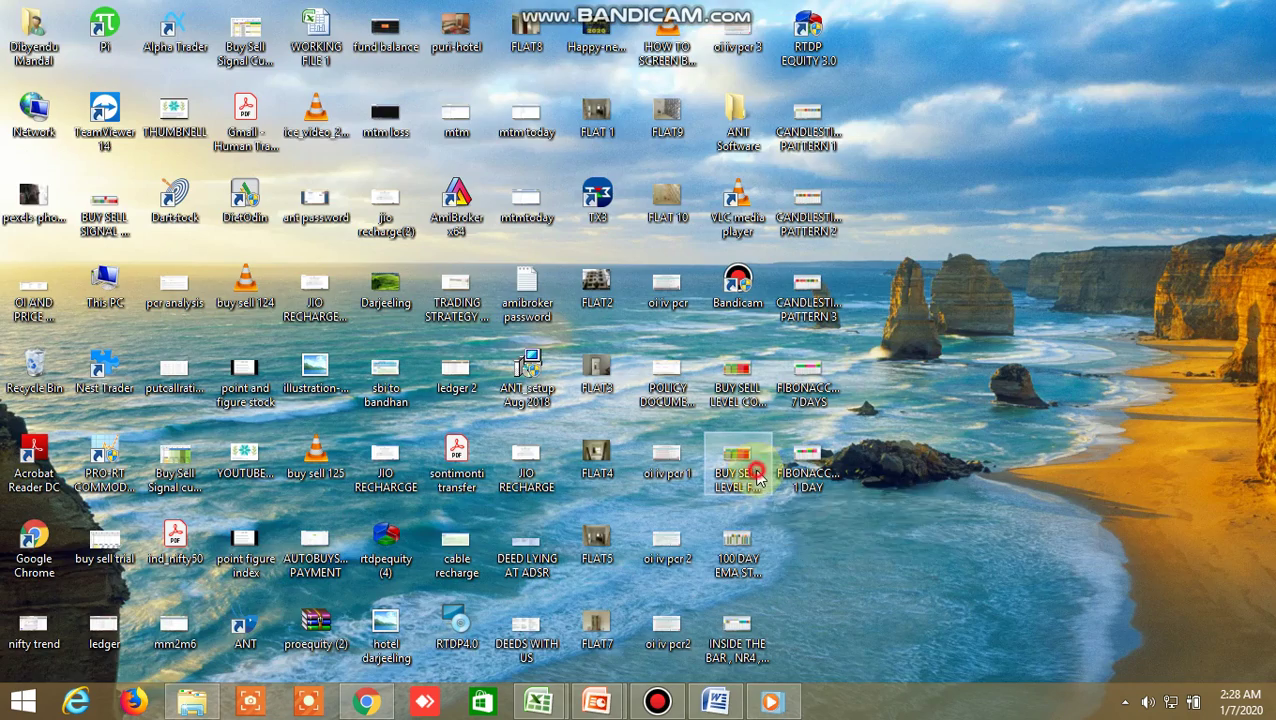
View the BUY SELL LEVEL FUTURES screenshot in Windows Photo Viewer and close it
right_click(757, 474)
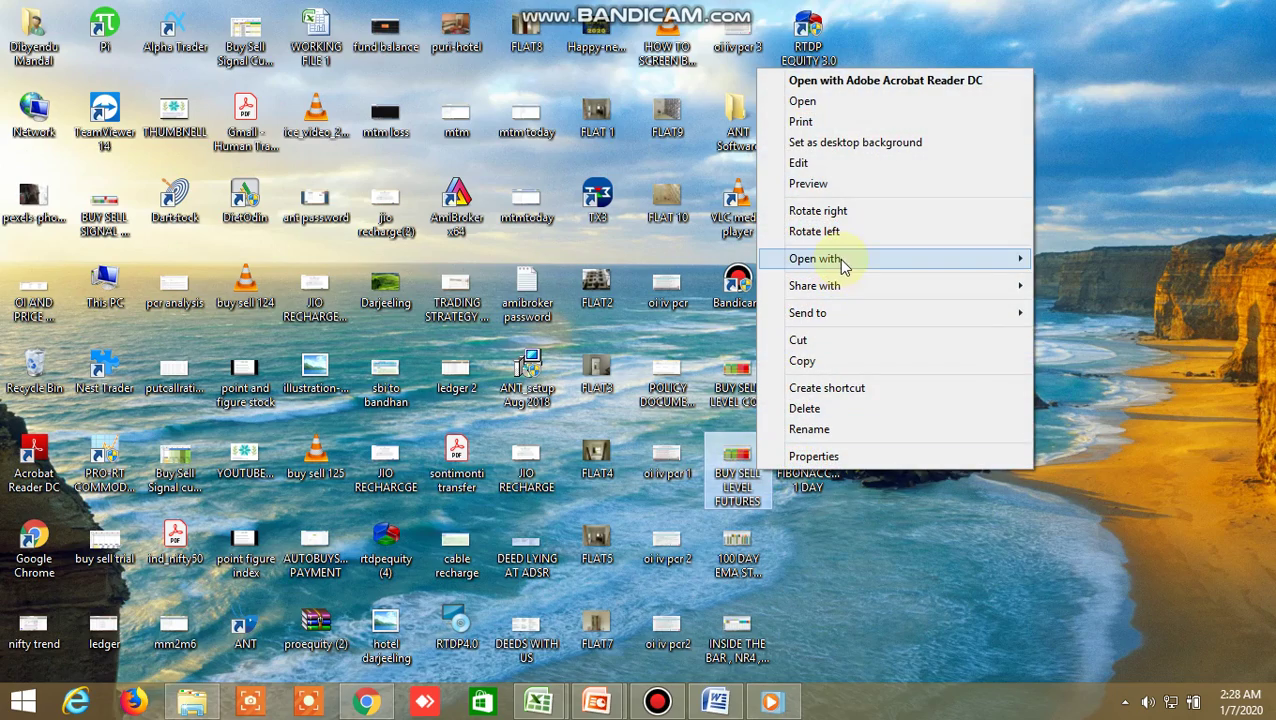
mouse_move(842, 262)
click(1108, 339)
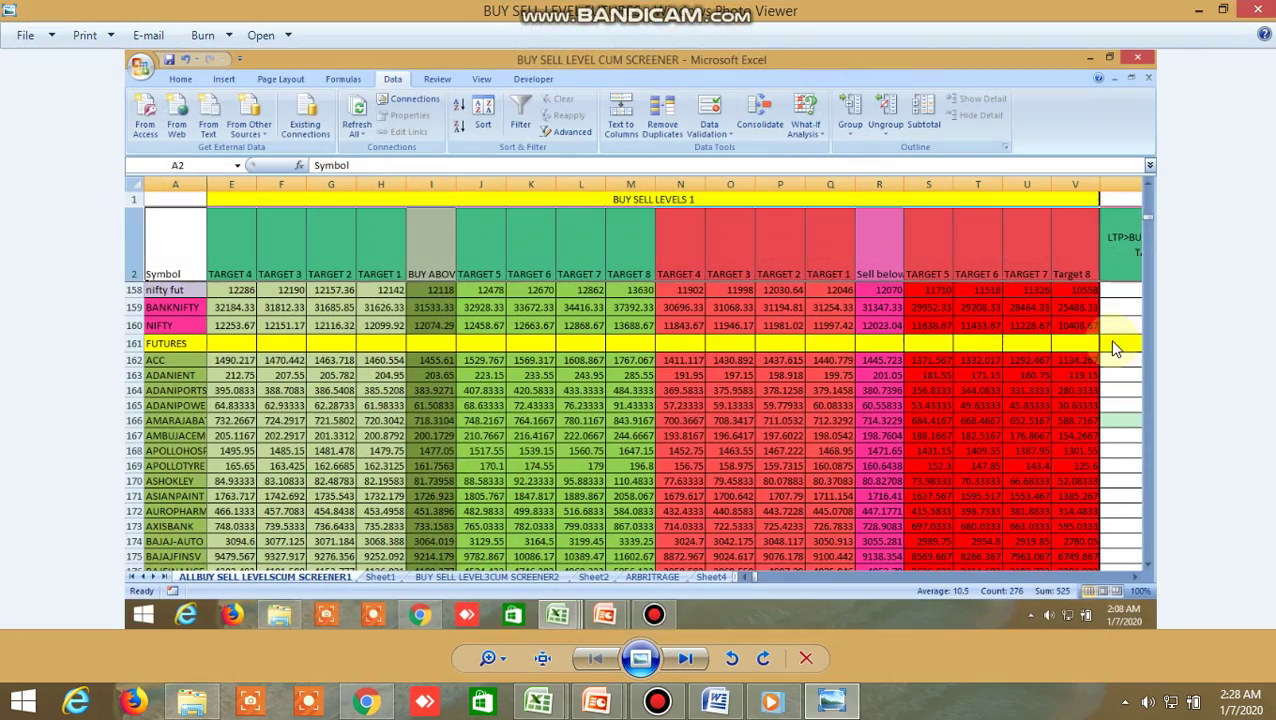
click(1259, 12)
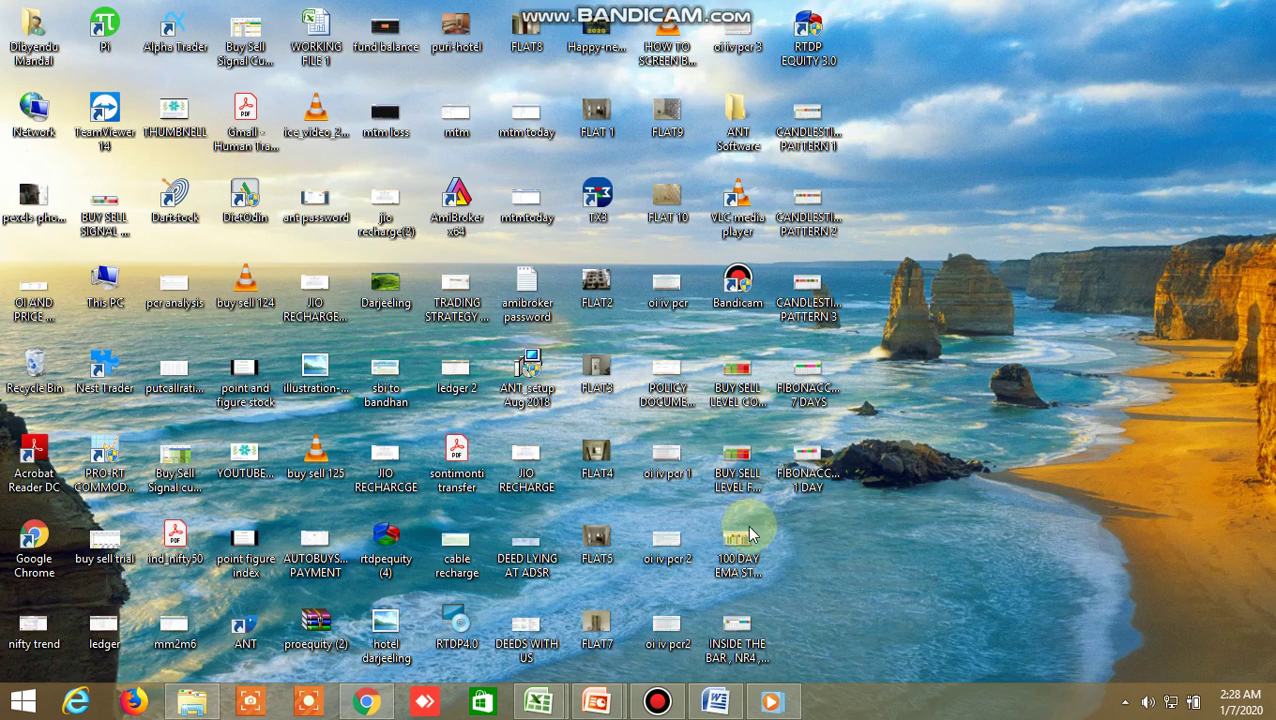
View the 100 DAY EMA STRATEGY screenshot in Windows Photo Viewer and close it
right_click(745, 544)
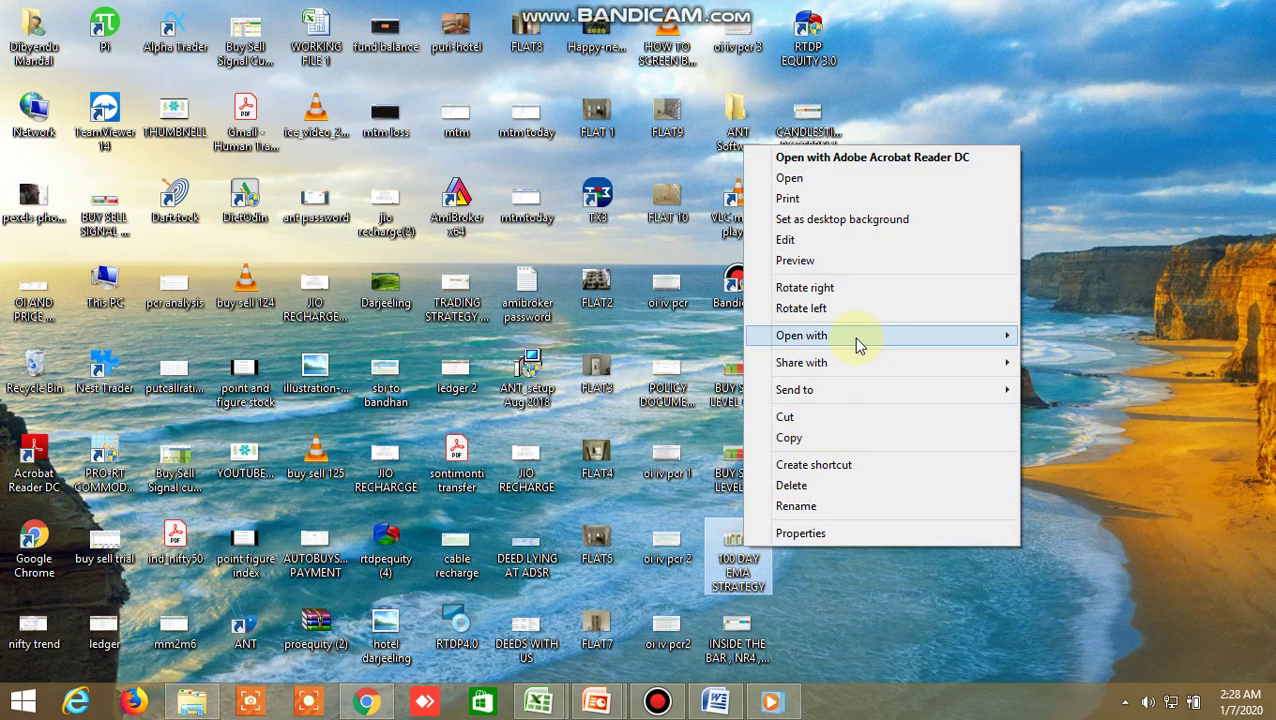
mouse_move(883, 342)
click(1105, 416)
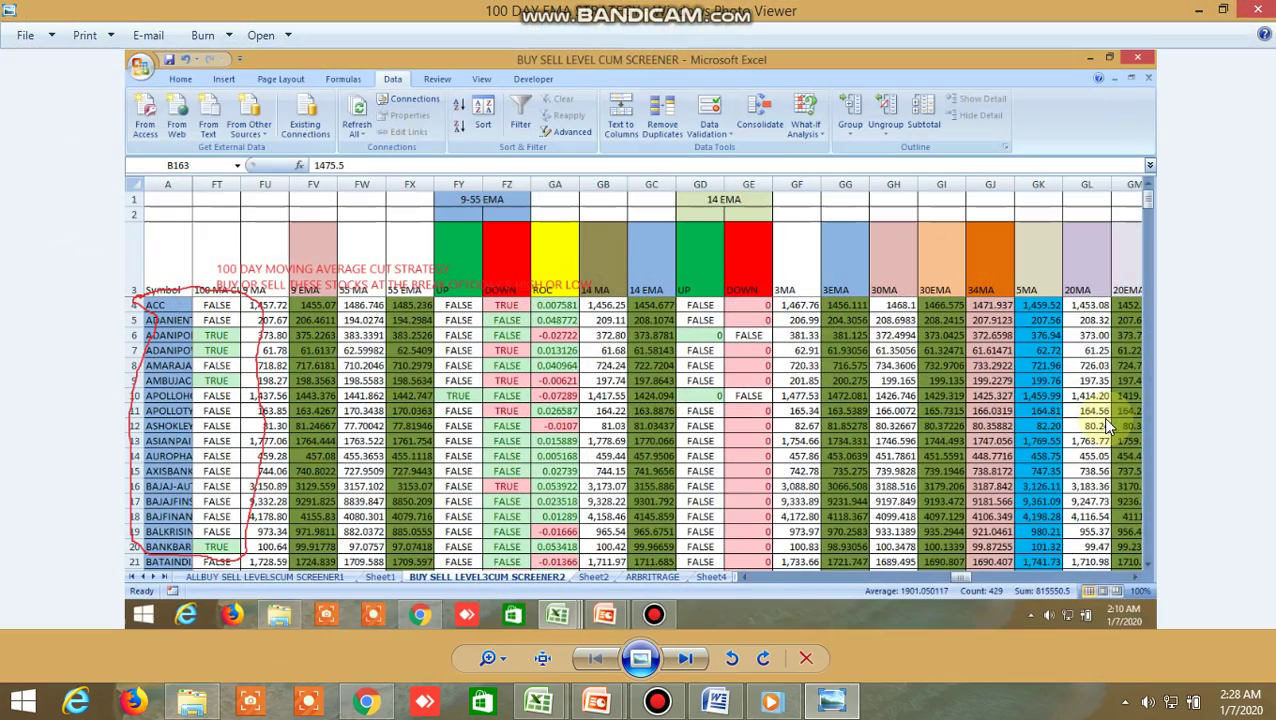
click(1258, 12)
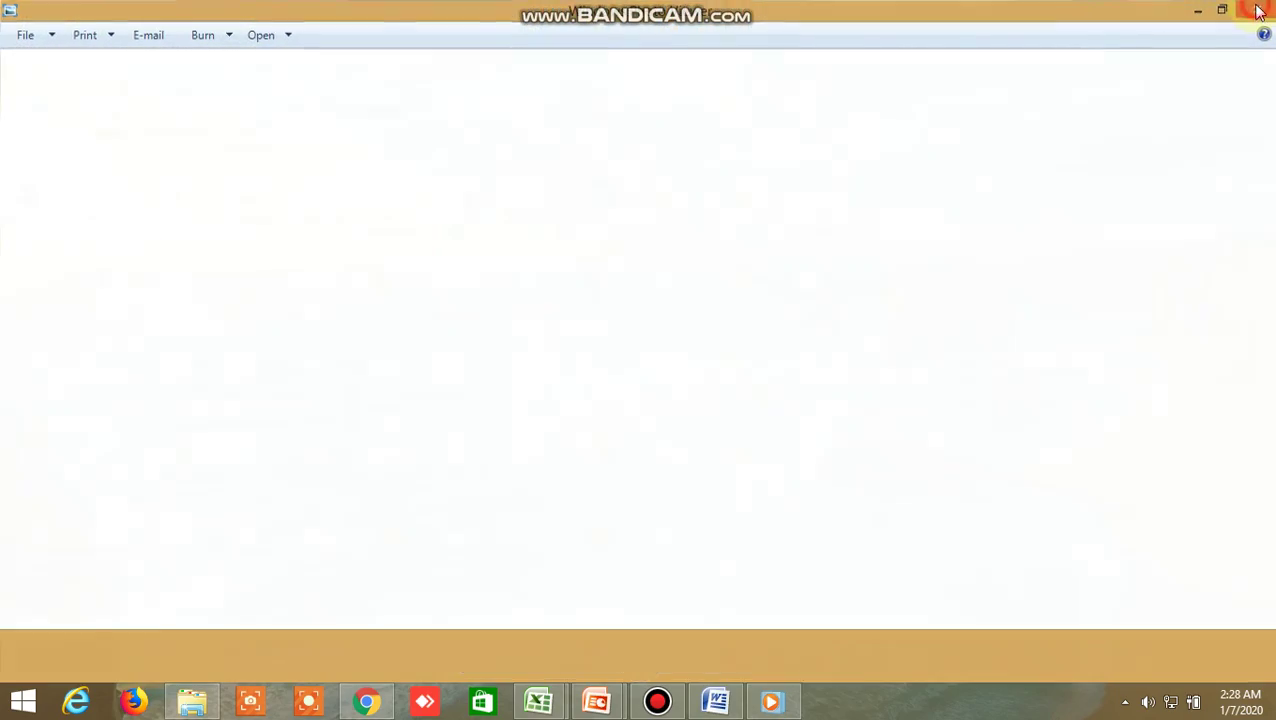
View the INSIDE THE BAR, NR4, NR7 screenshot in Windows Photo Viewer and close it
right_click(743, 633)
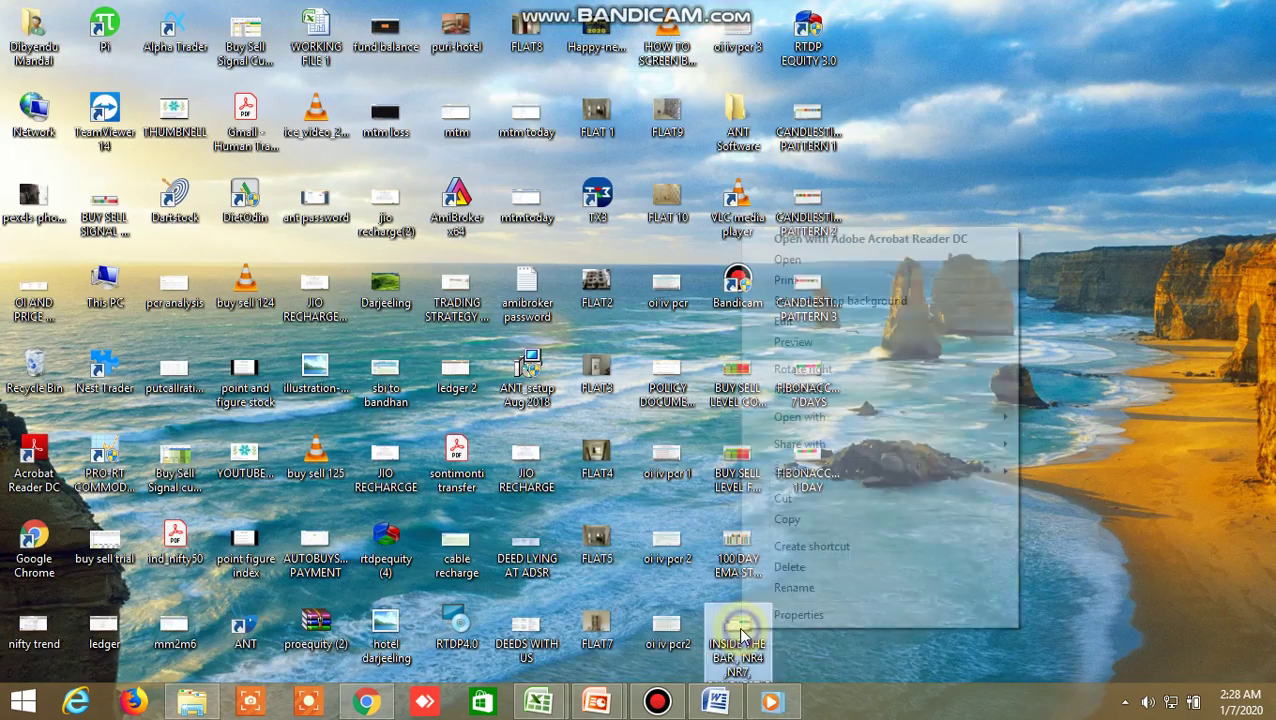
mouse_move(808, 422)
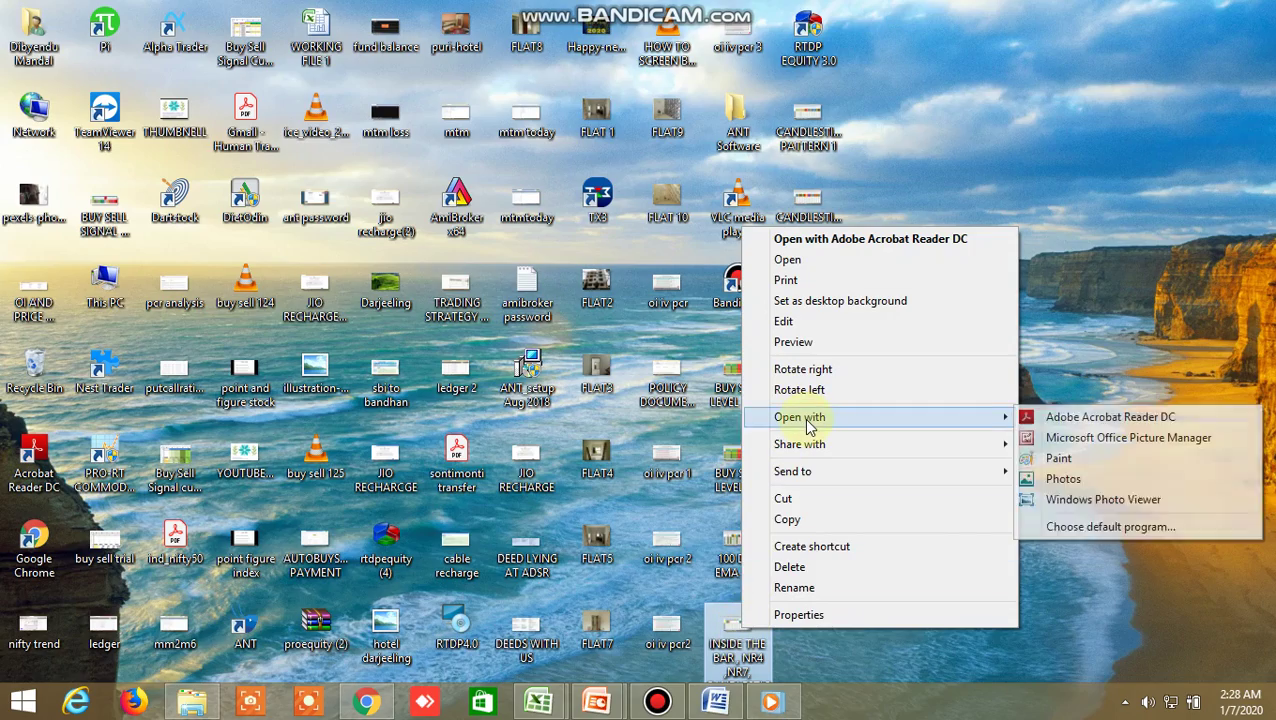
click(1045, 499)
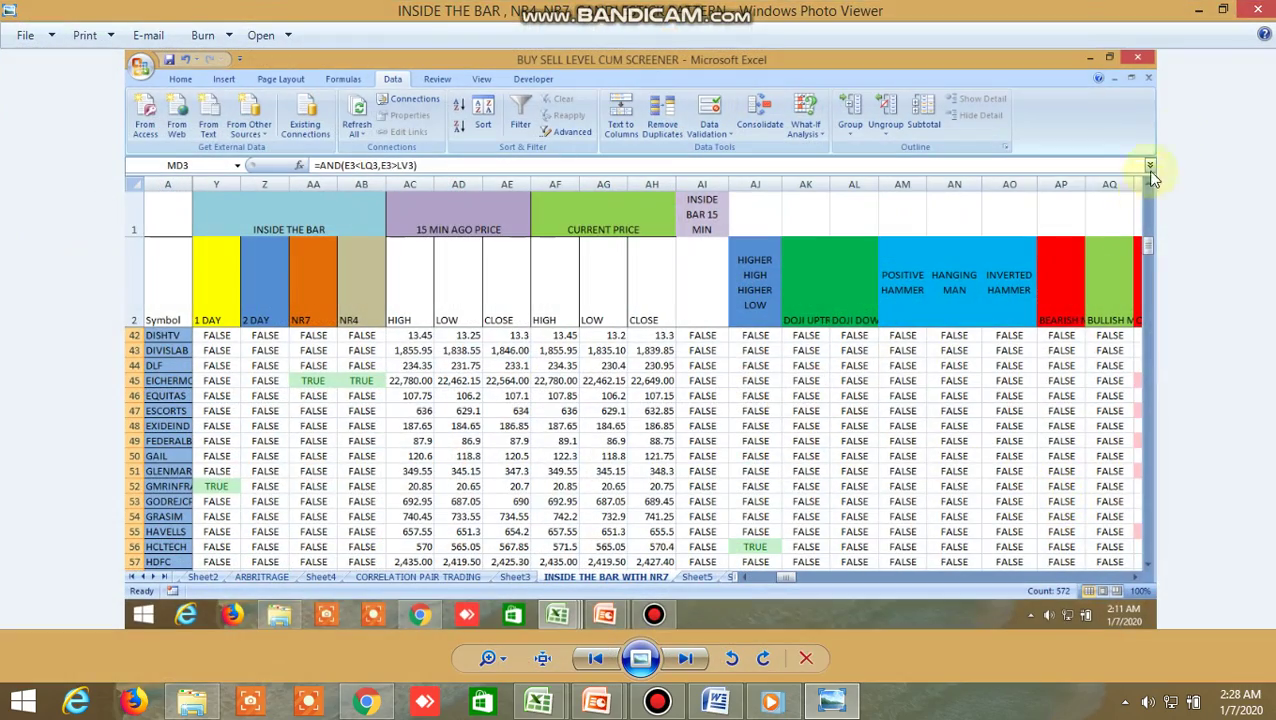
click(1258, 12)
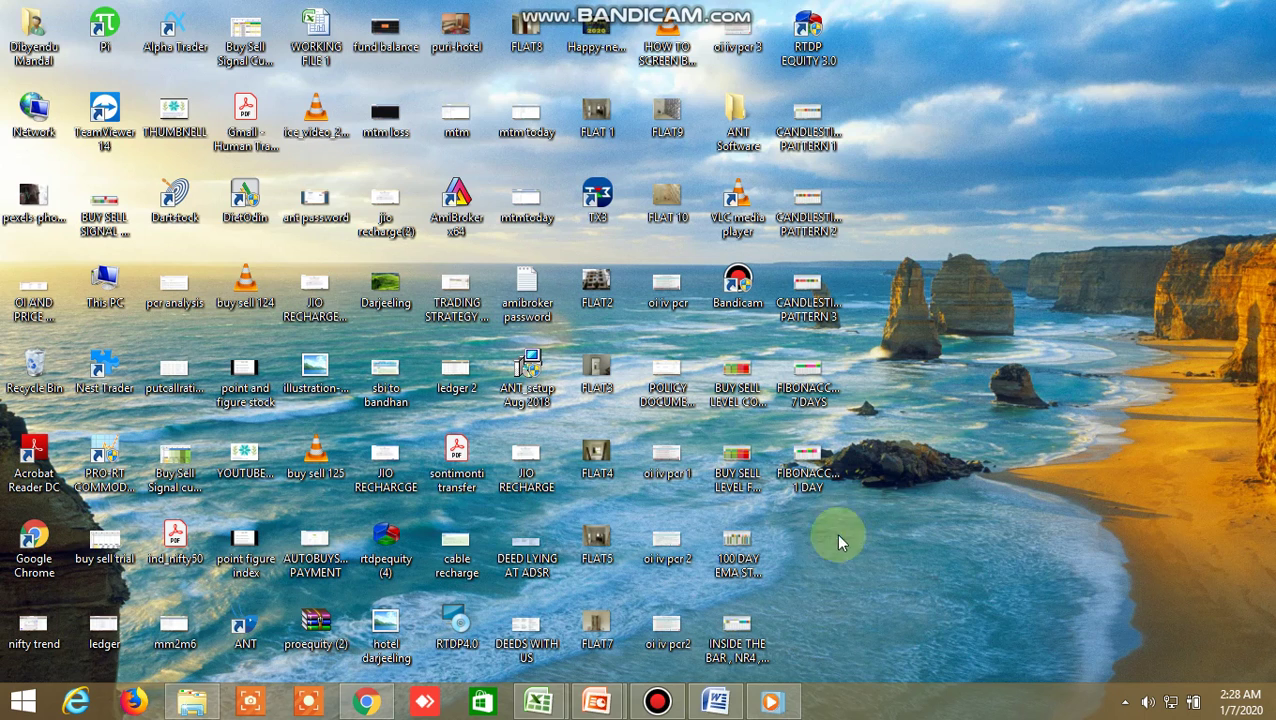
View the CANDLESTICK PATTERN 1 screenshot in Windows Photo Viewer and close it
right_click(816, 142)
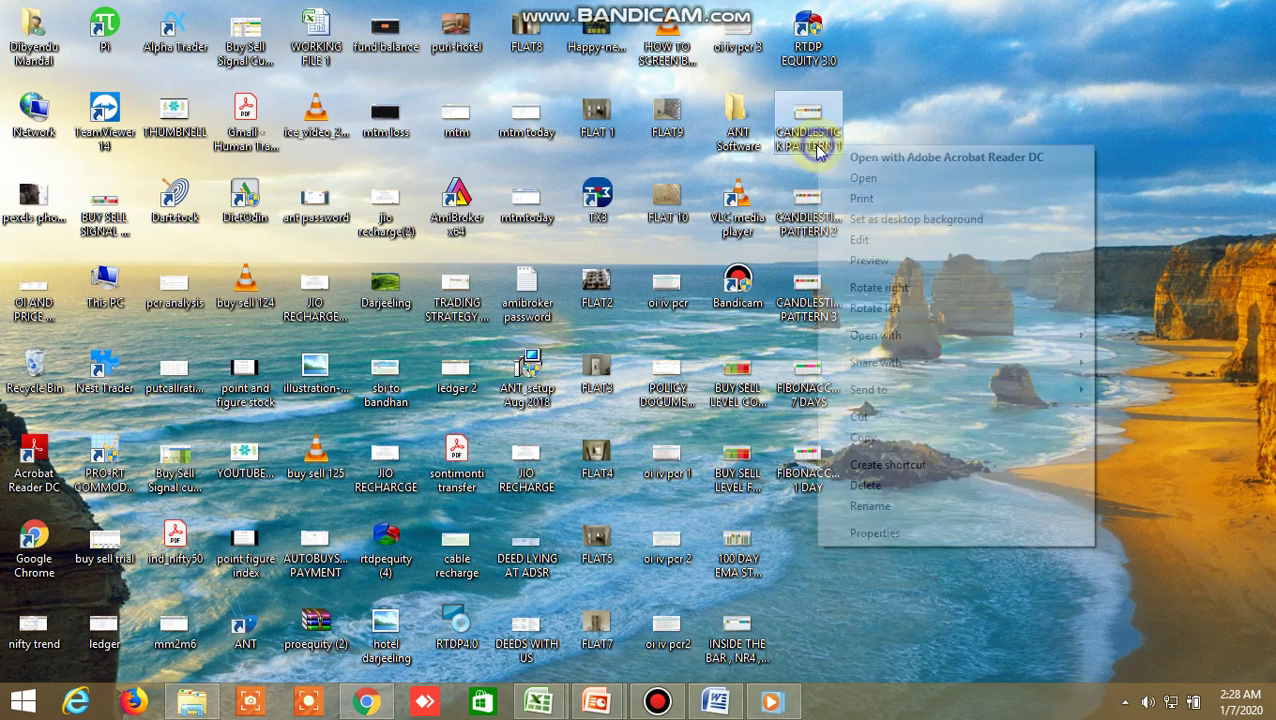
mouse_move(884, 336)
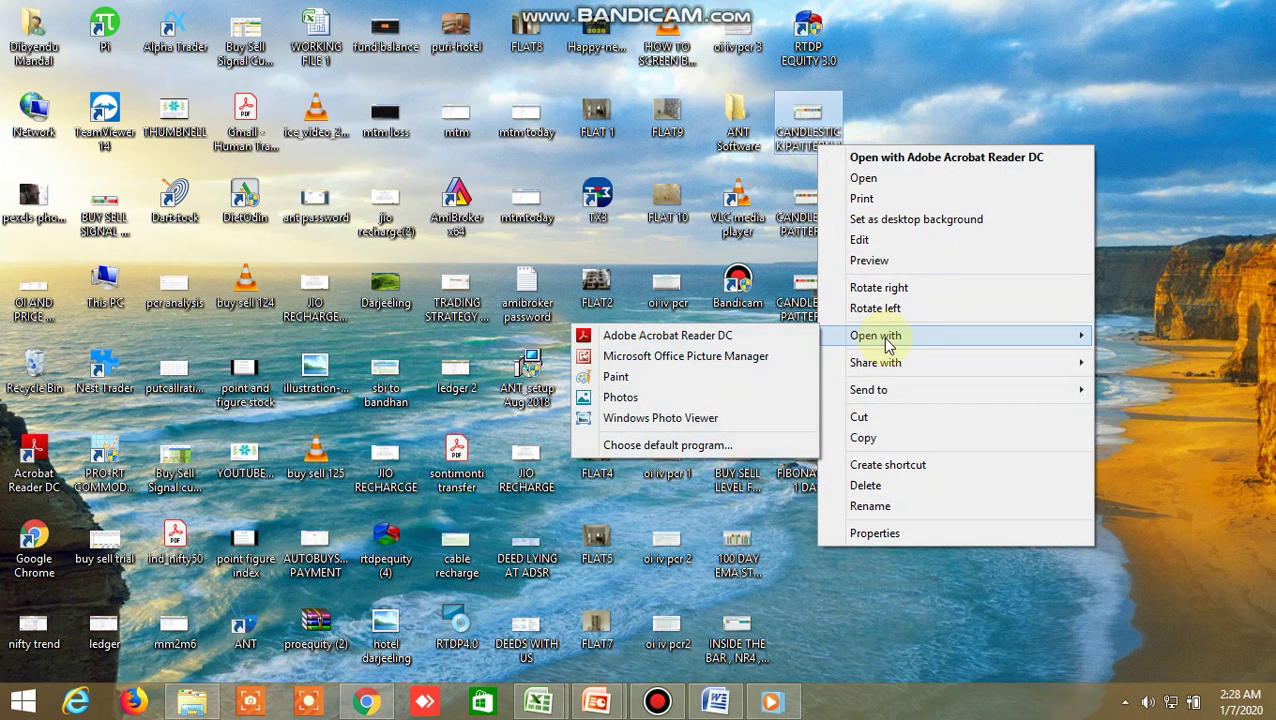
click(698, 420)
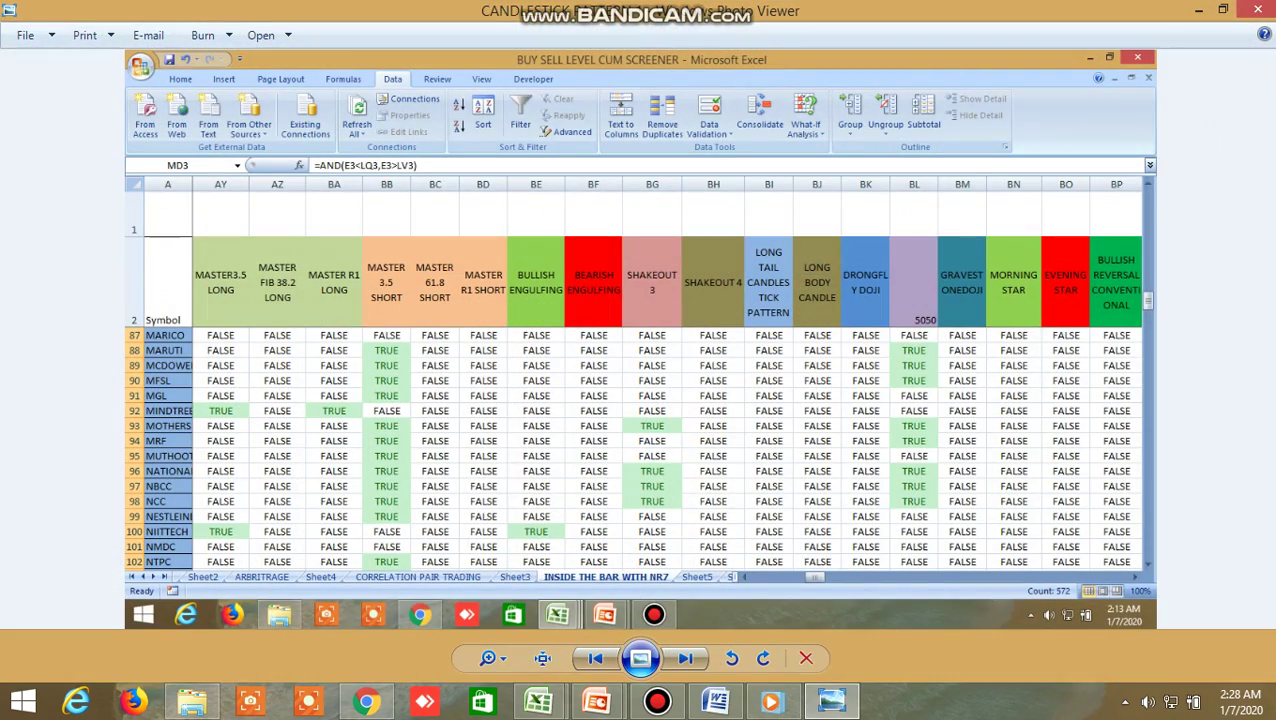
click(1262, 10)
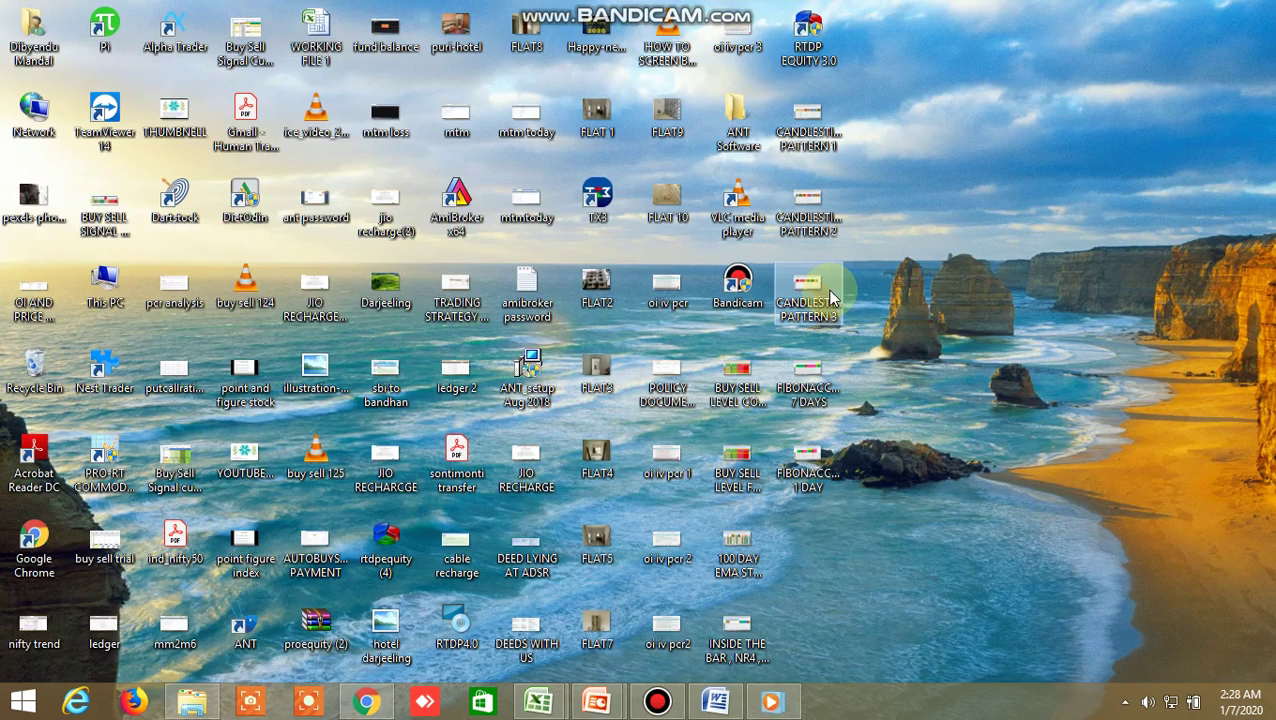
View the CANDLESTICK PATTERN 2 screenshot in Windows Photo Viewer and close it
right_click(819, 211)
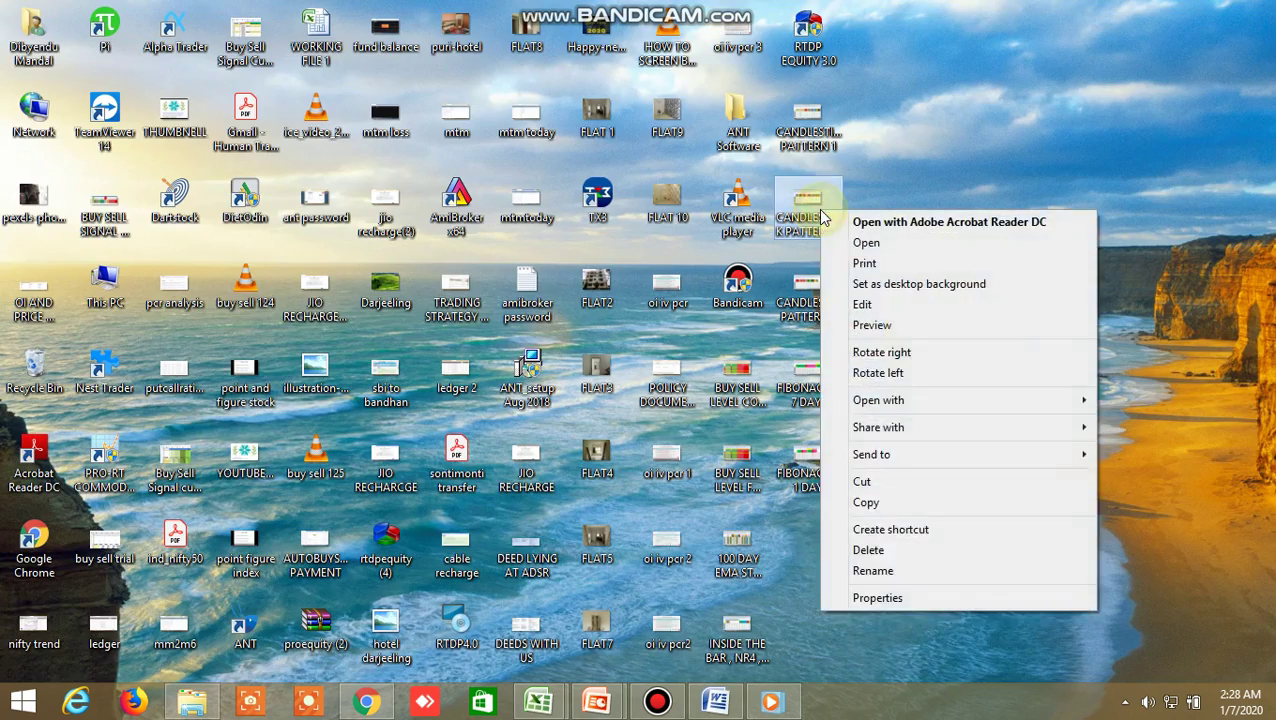
mouse_move(895, 400)
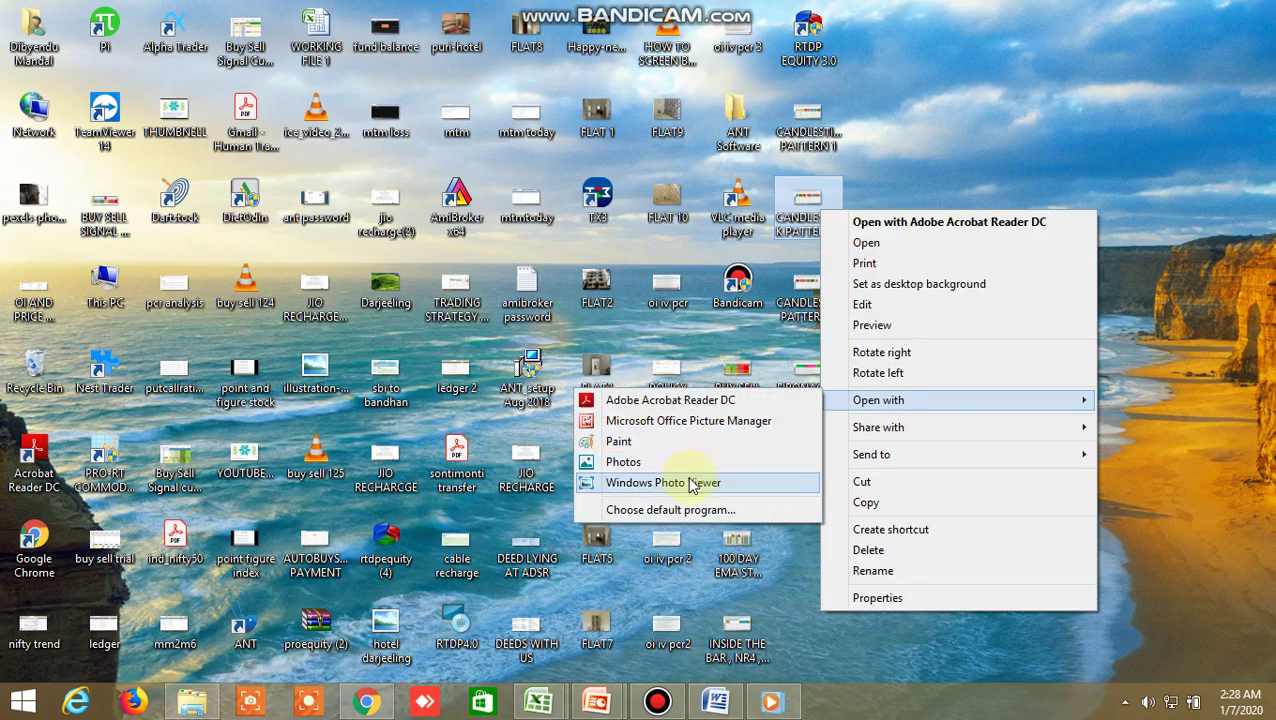
click(690, 484)
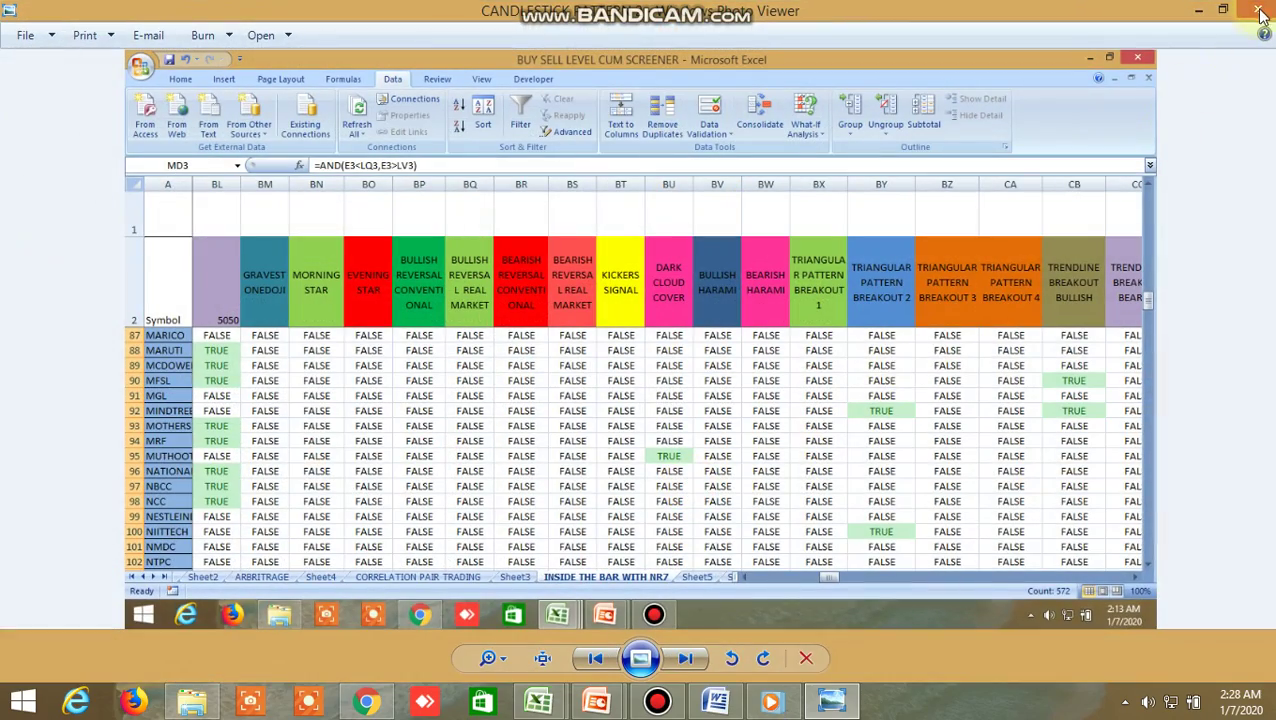
click(1259, 11)
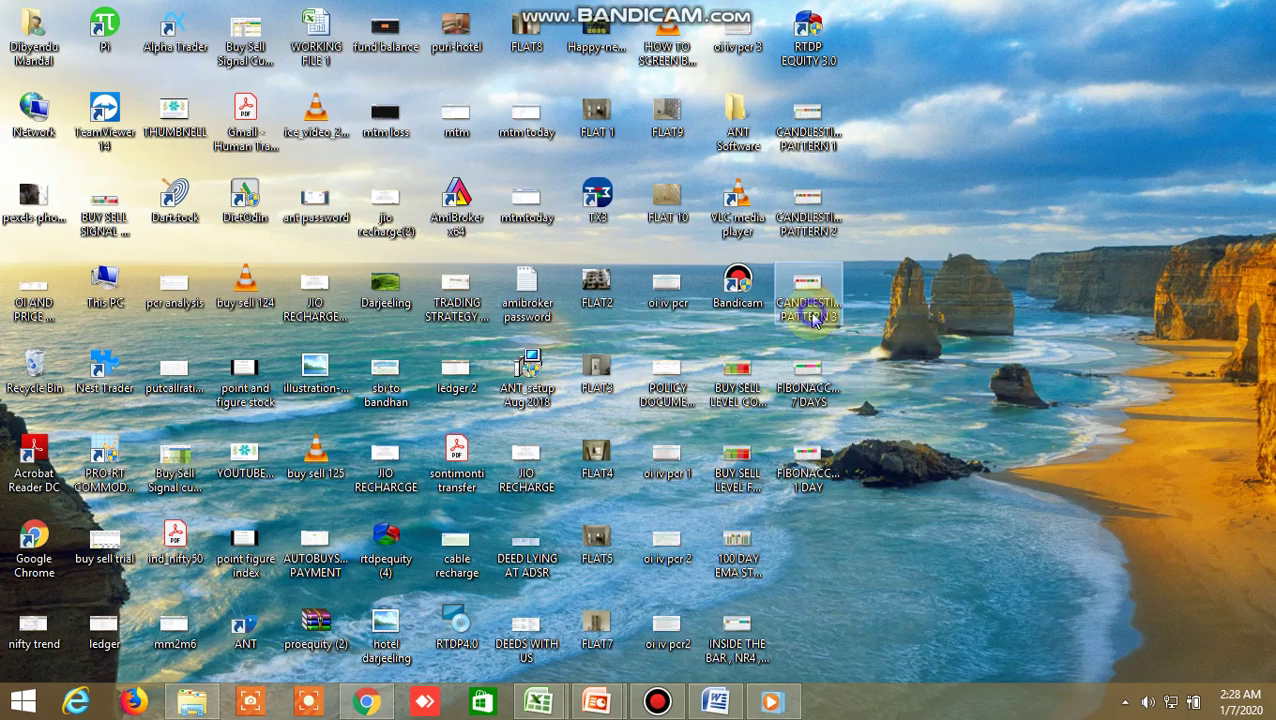
View the CANDLESTICK PATTERN 3 screenshot in Windows Photo Viewer and close it
right_click(813, 318)
mouse_move(855, 471)
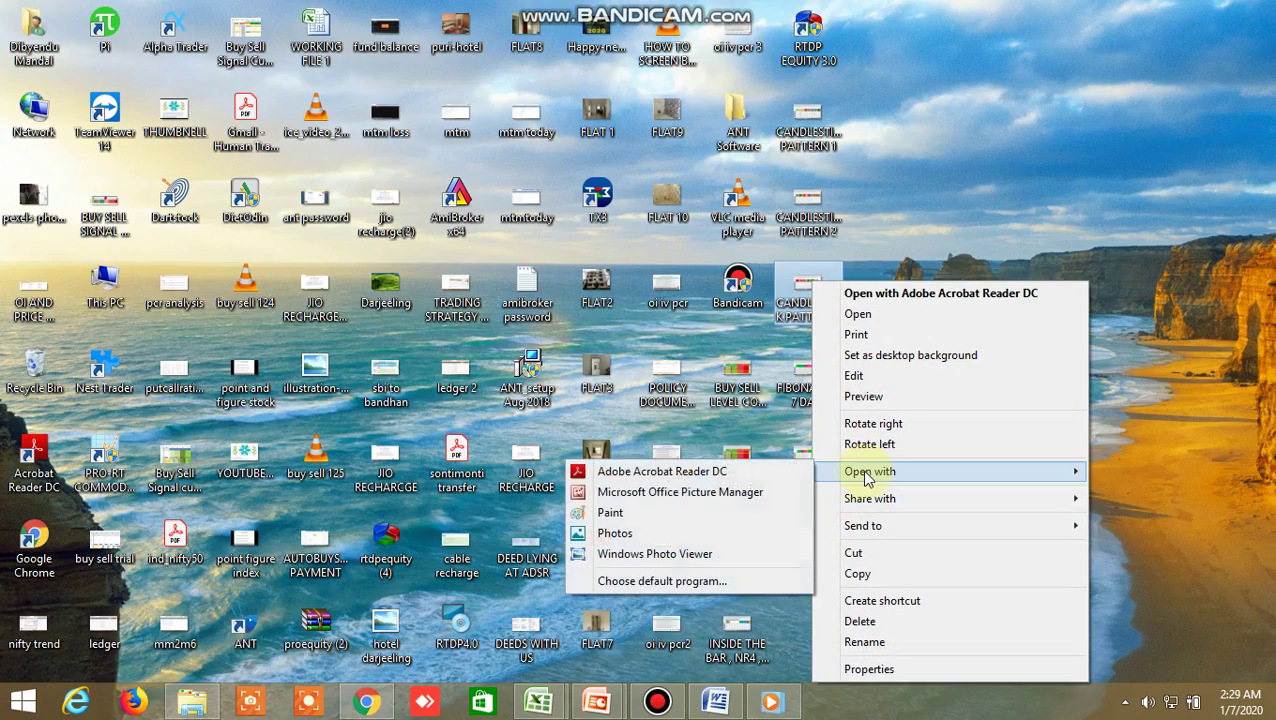
click(668, 553)
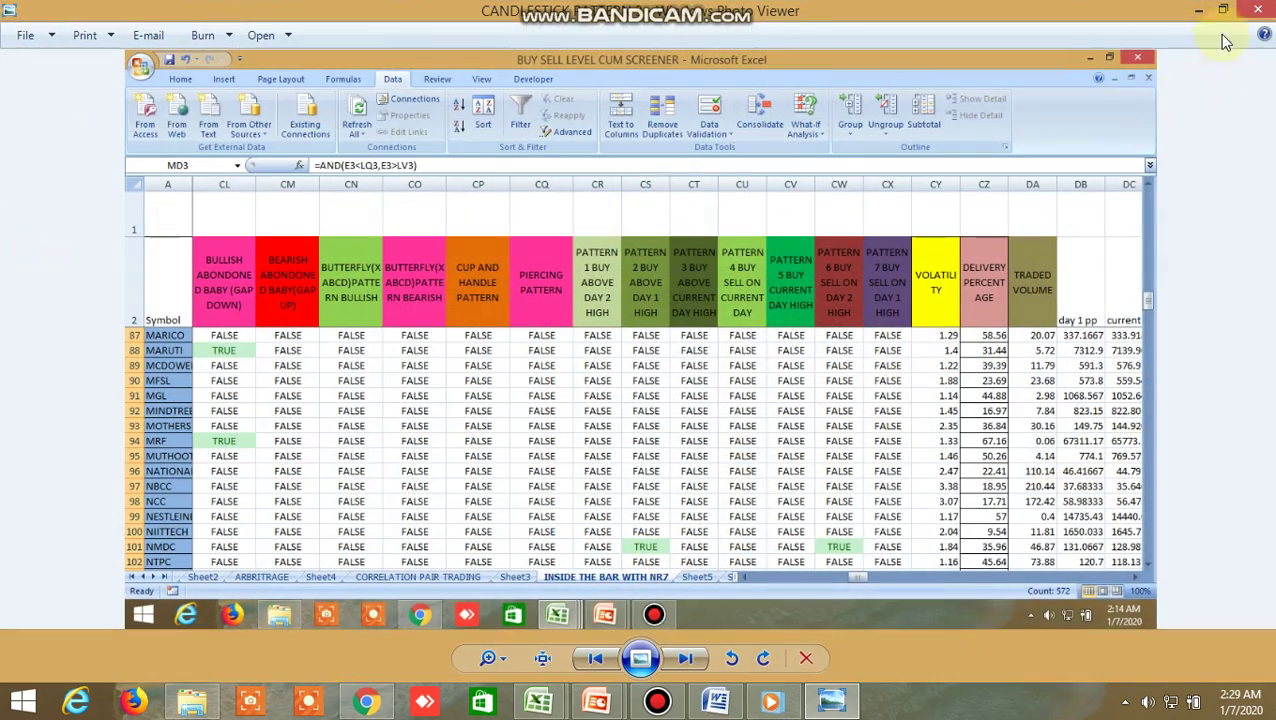
click(1258, 12)
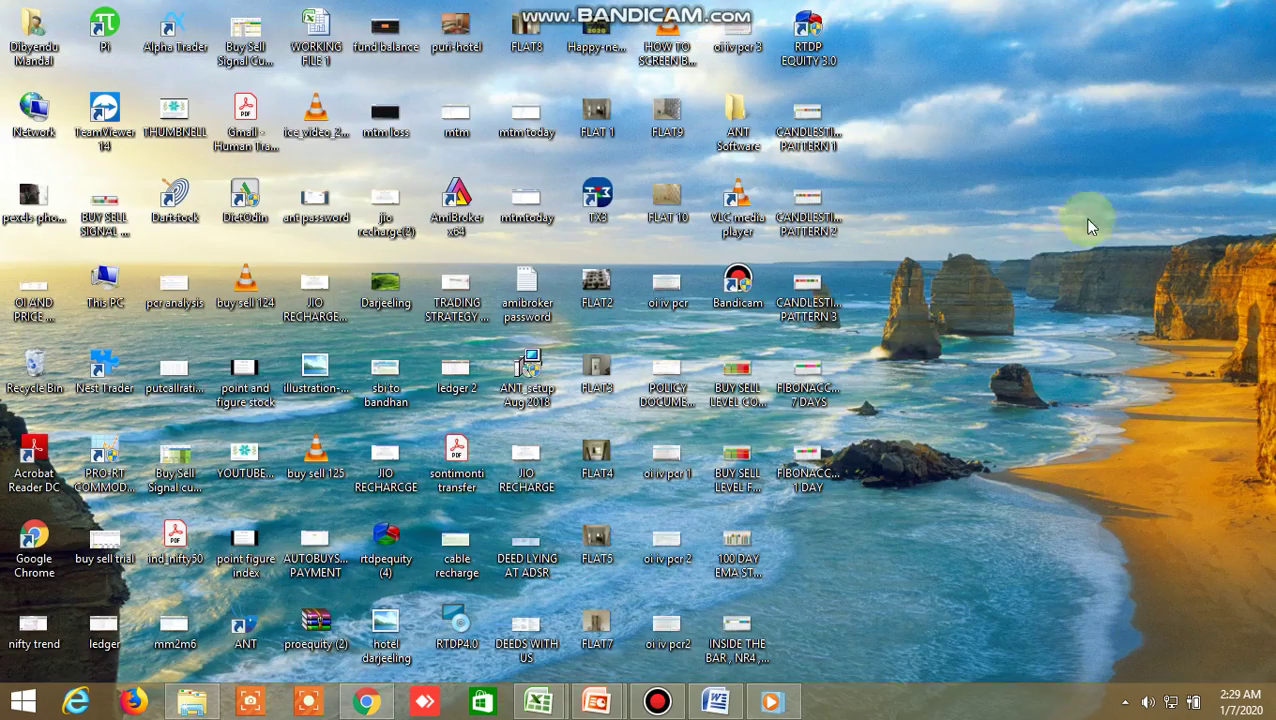
View the FIBONACCILEVEL 7 DAYS screenshot in Windows Photo Viewer and close it
right_click(814, 390)
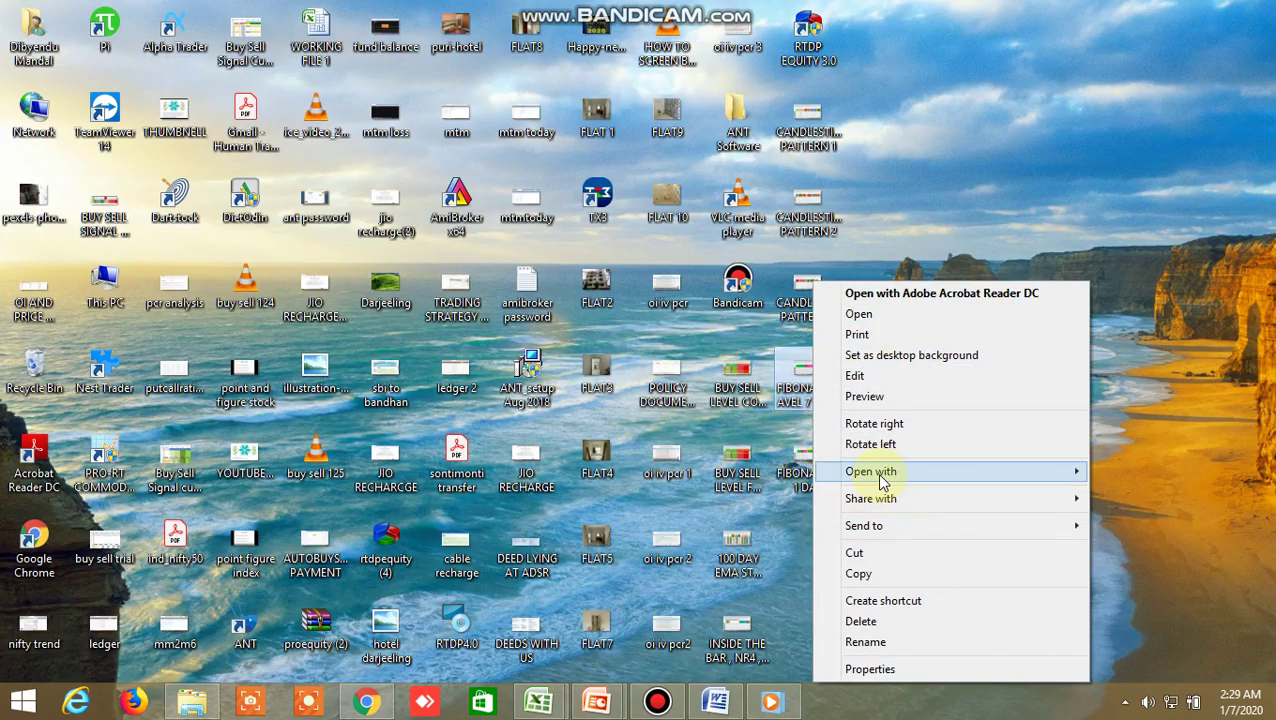
mouse_move(857, 484)
click(695, 555)
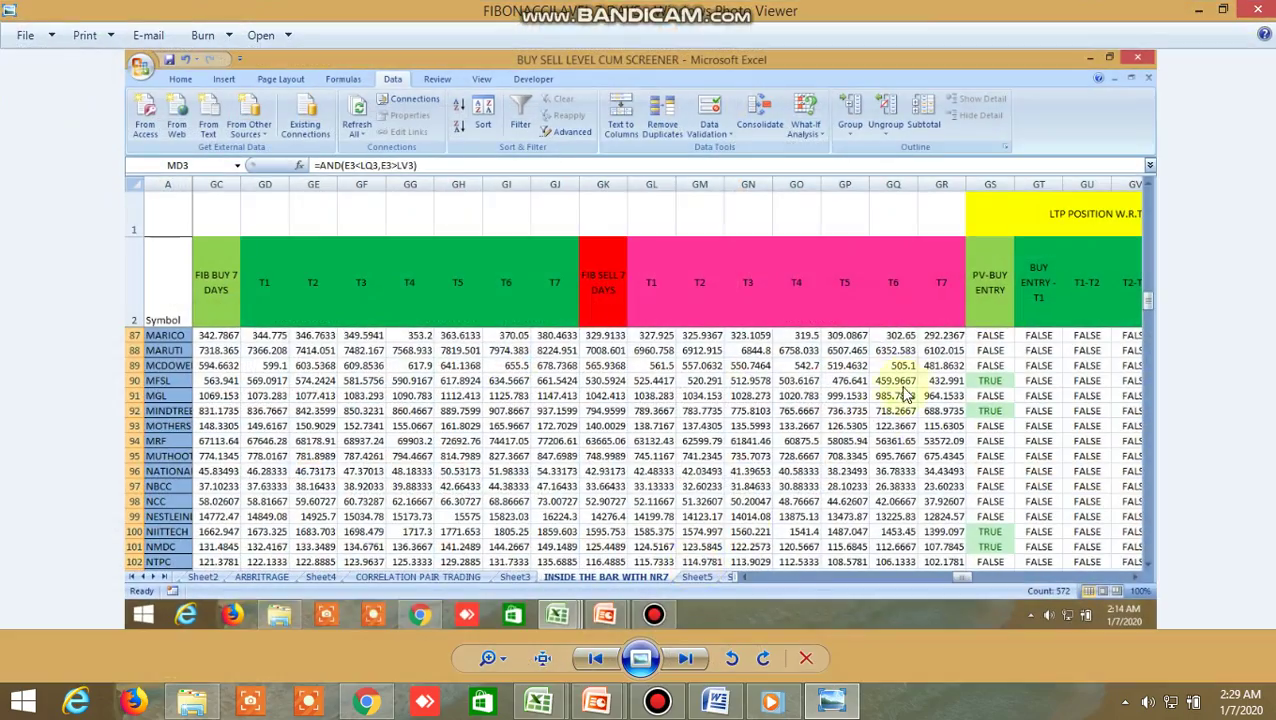
click(1260, 12)
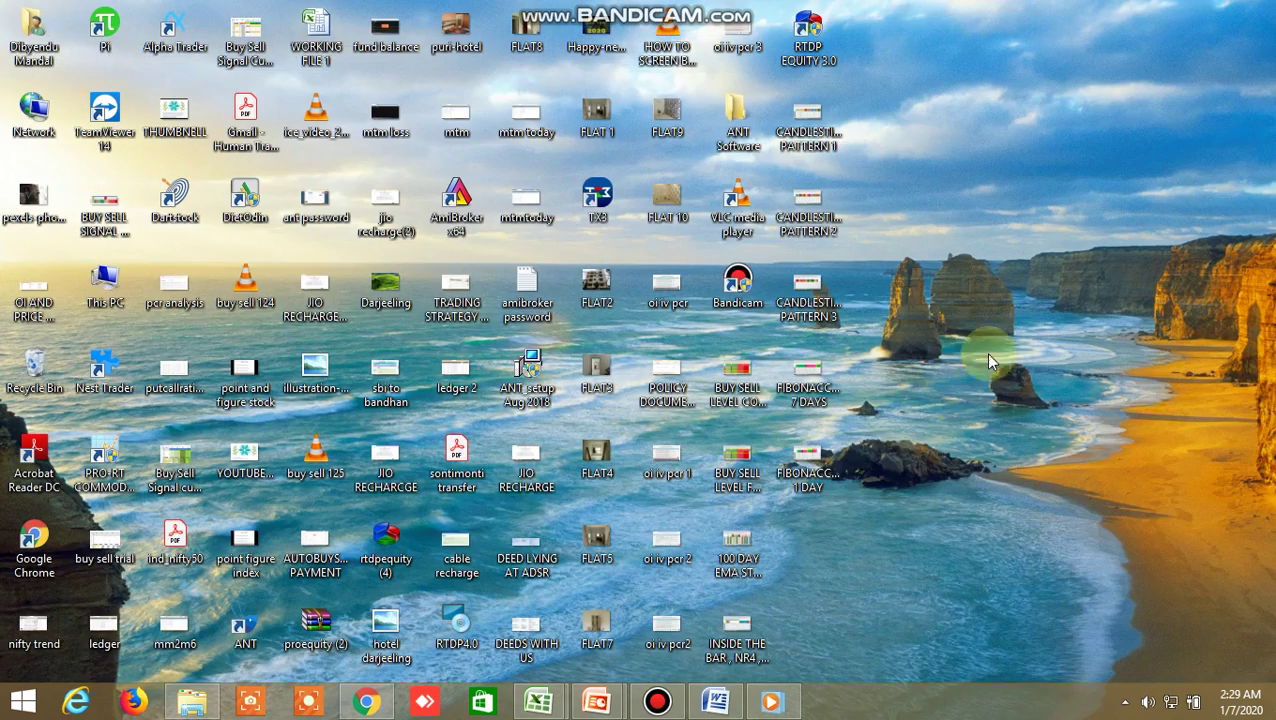
View the FIBONACCILEVEL 1 DAY screenshot in Windows Photo Viewer and close it
right_click(814, 466)
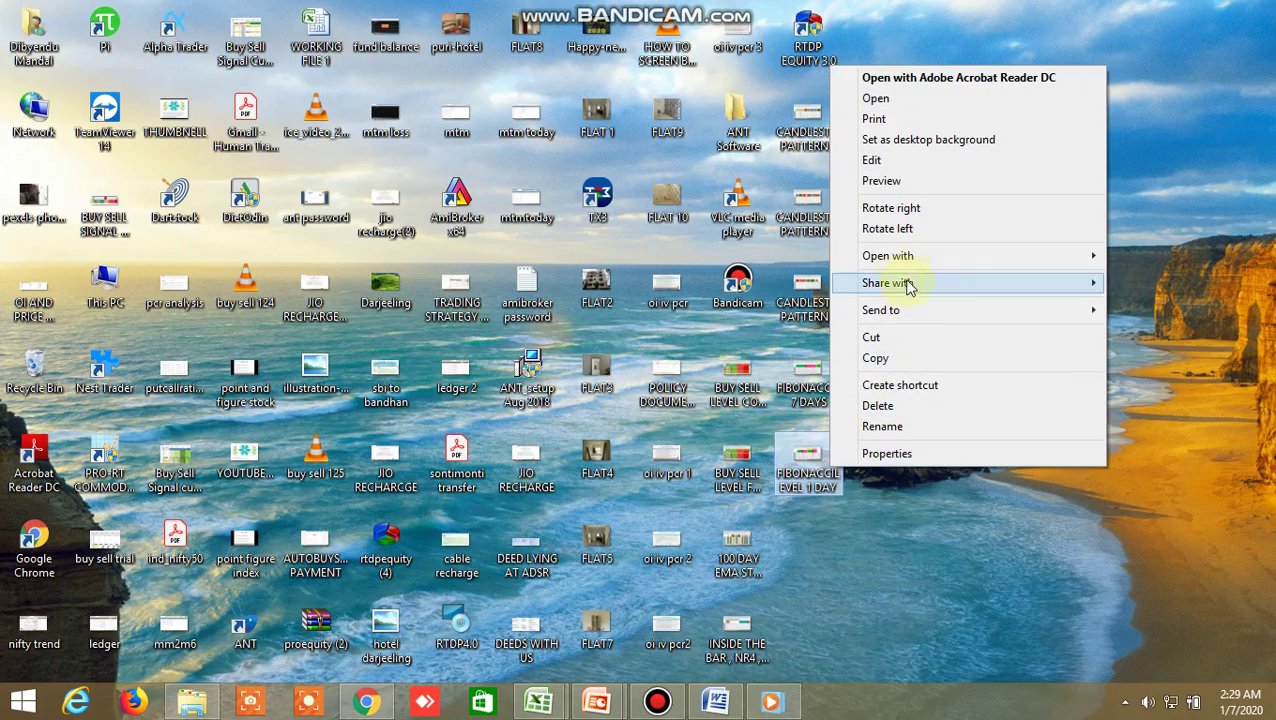
mouse_move(900, 256)
click(672, 340)
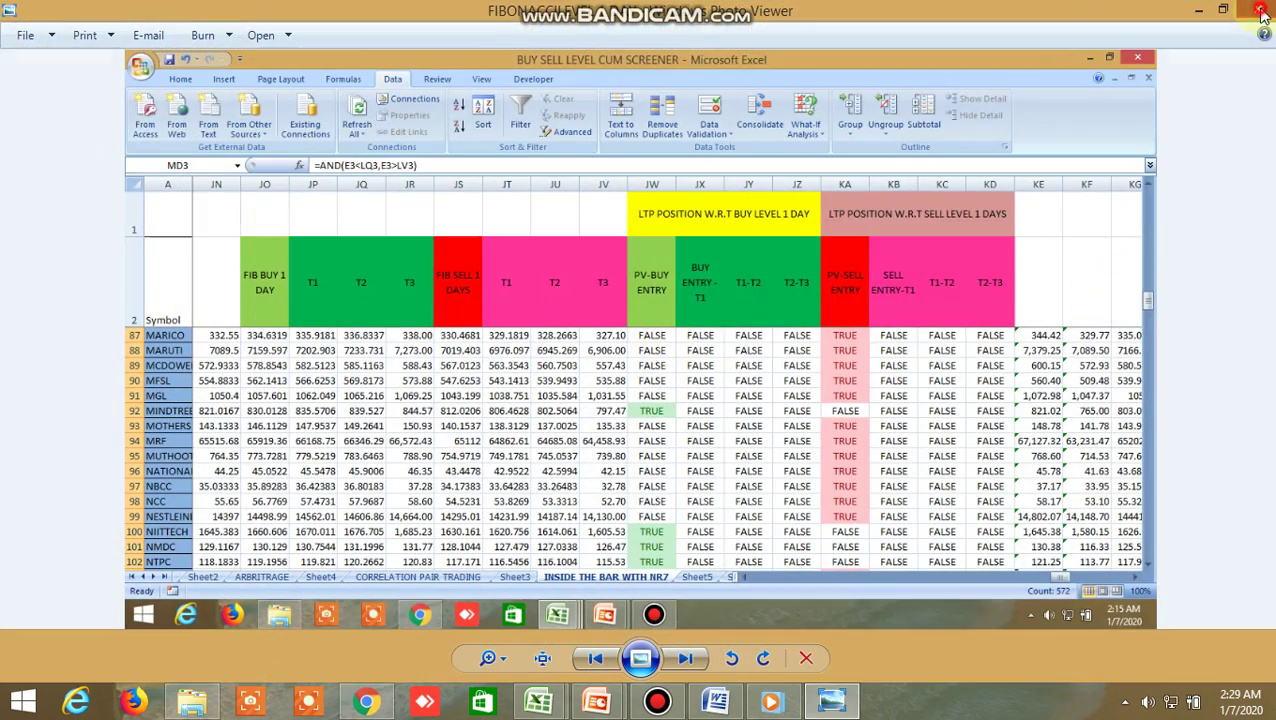
click(1259, 10)
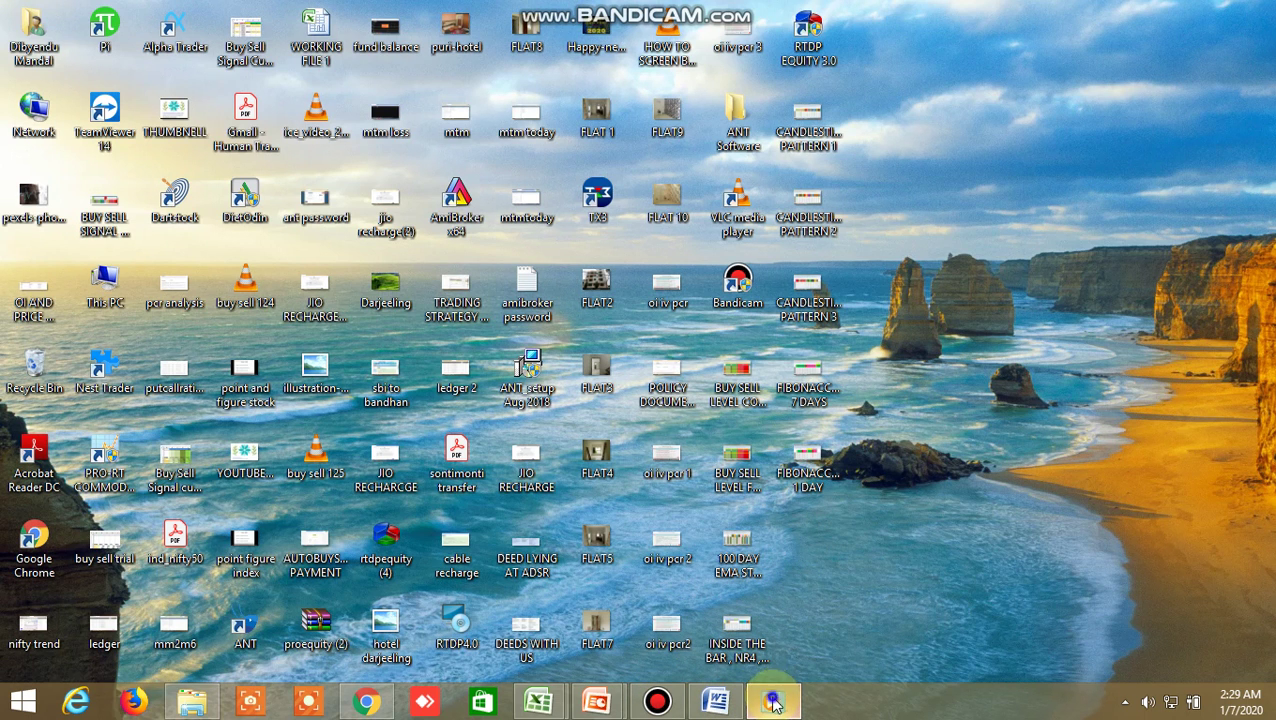
right_click(772, 705)
click(772, 710)
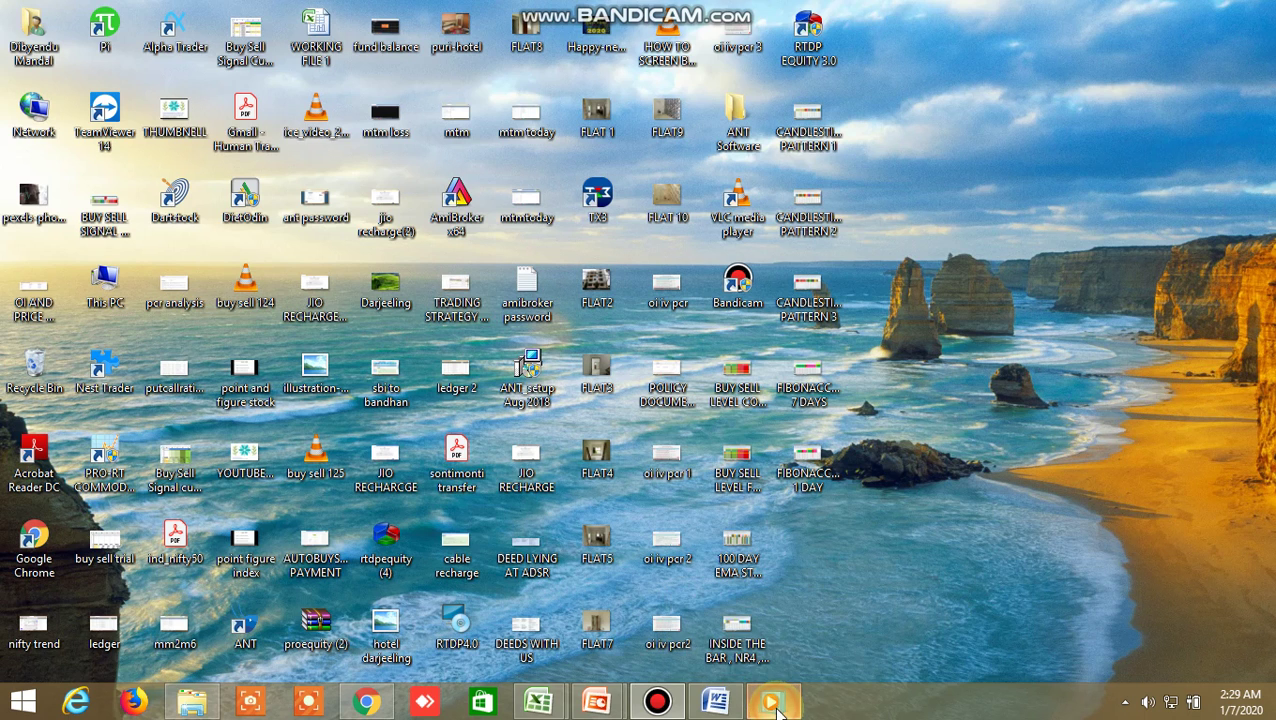
right_click(776, 708)
click(776, 705)
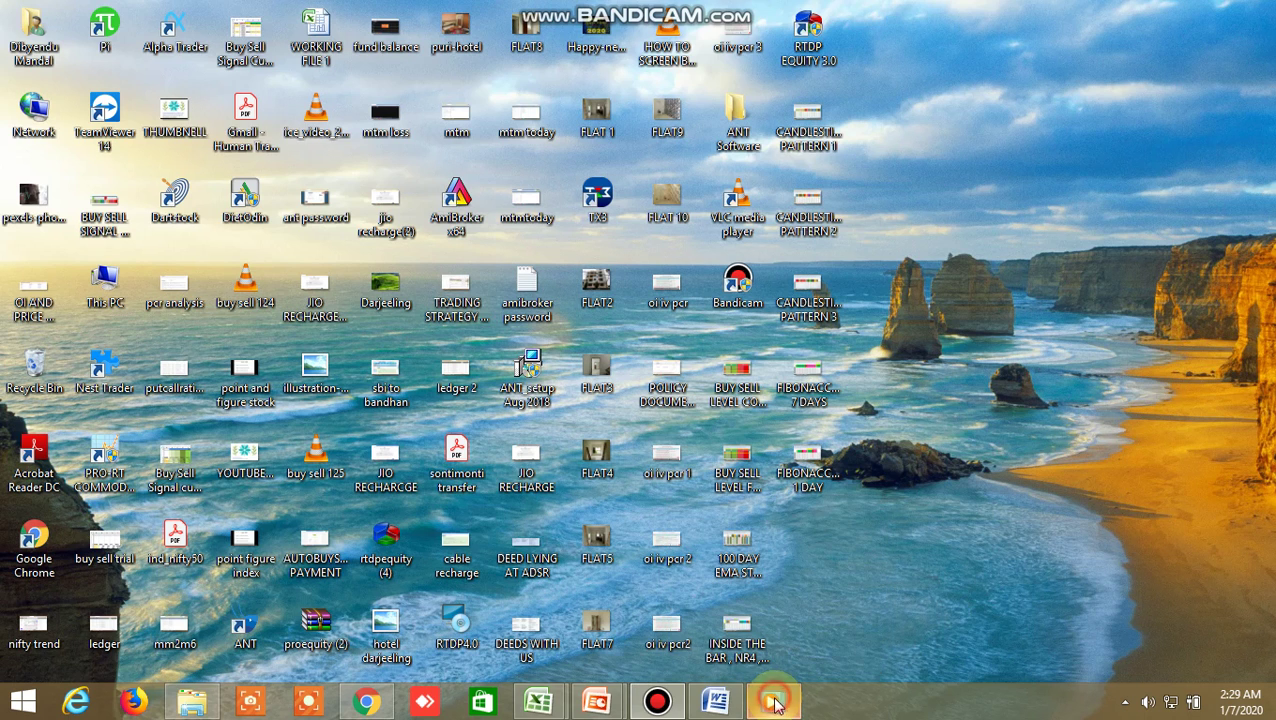
right_click(776, 705)
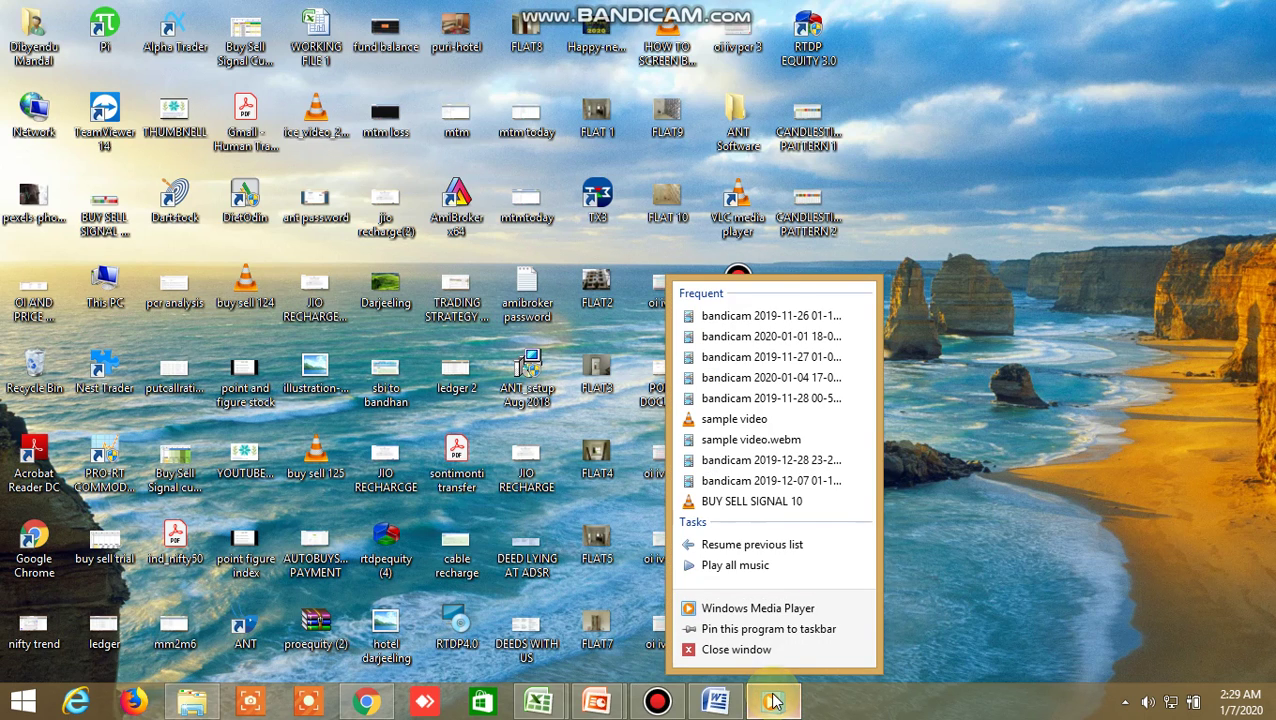
click(751, 316)
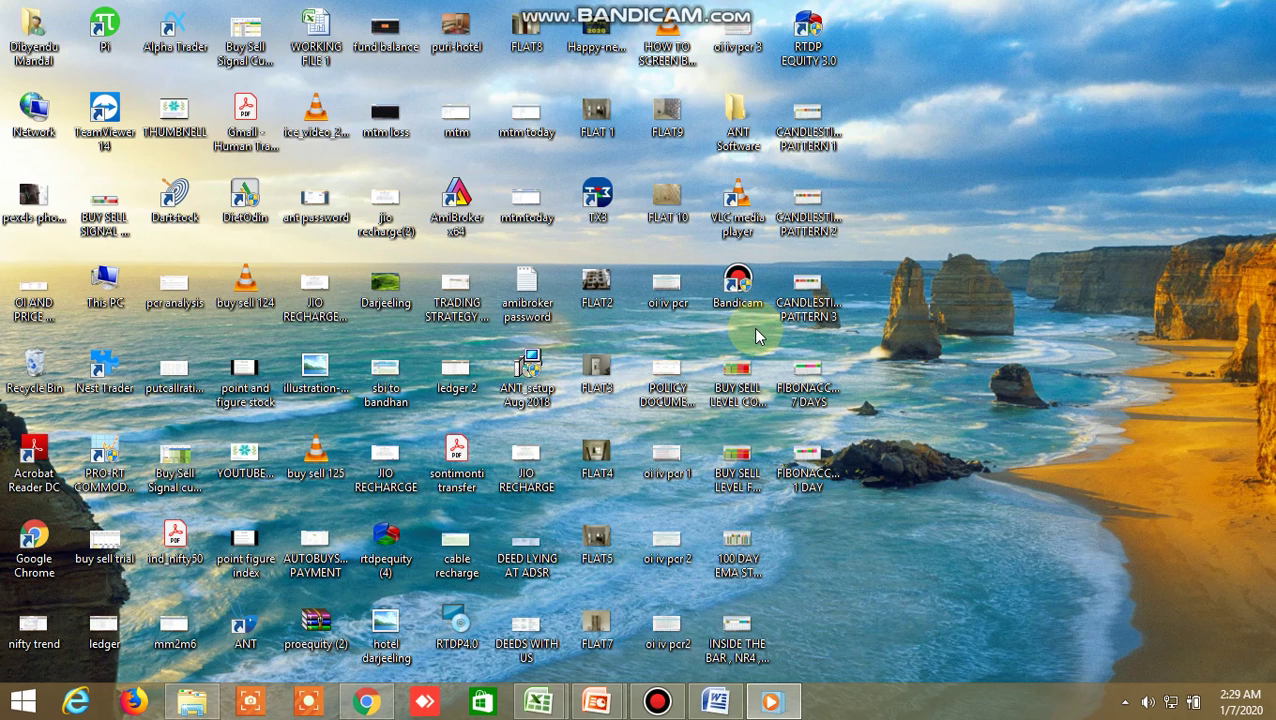
mouse_move(778, 708)
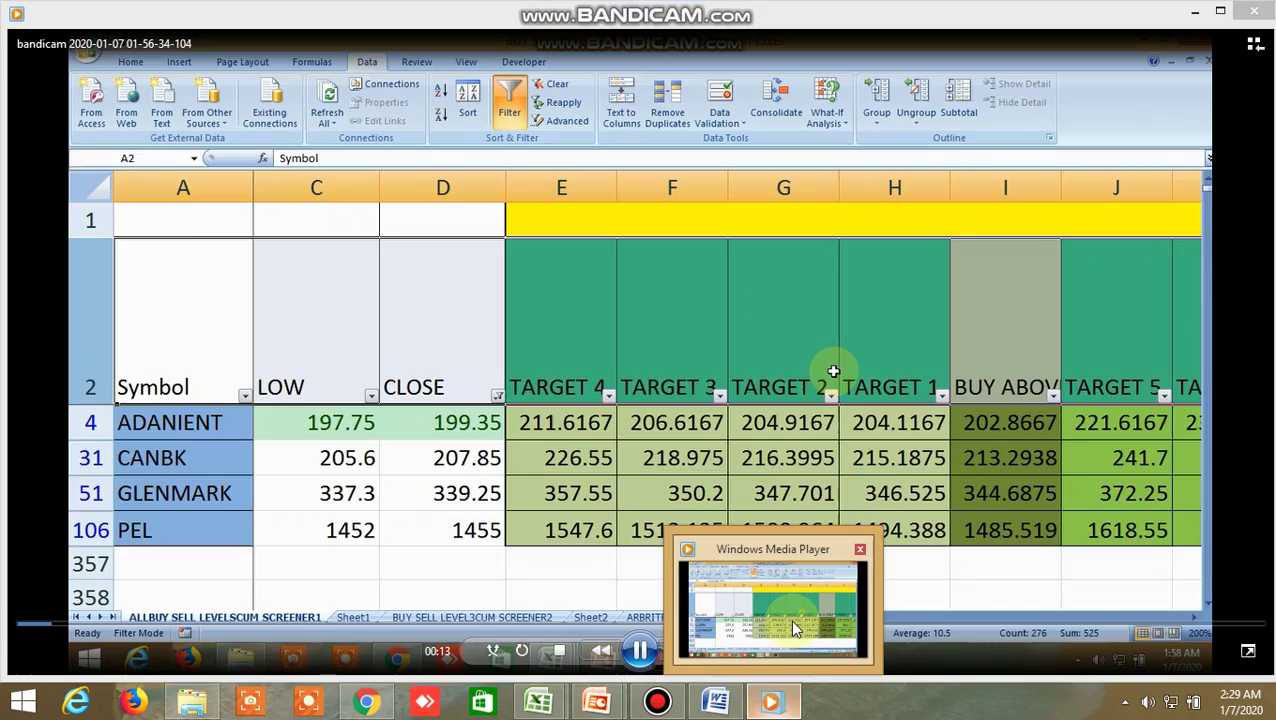
click(790, 617)
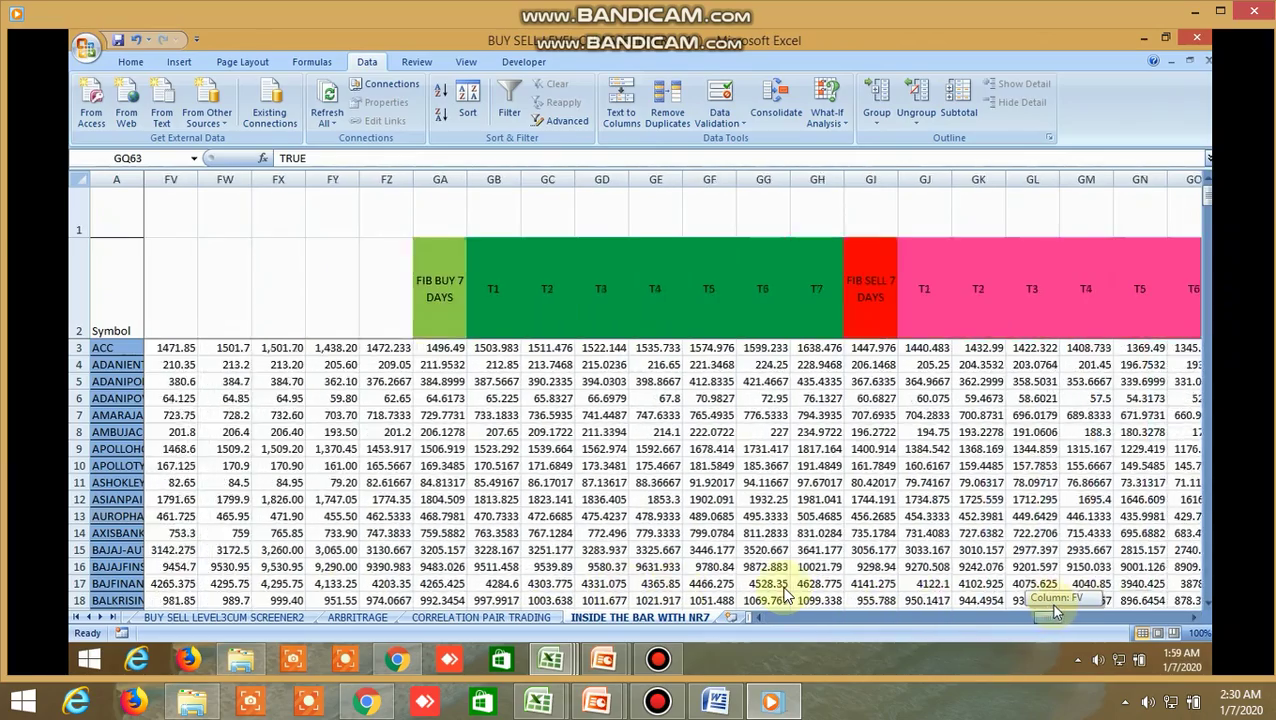
Bring up the Bandicam recorder window to check the running recording, and minimize it again
mouse_move(512, 648)
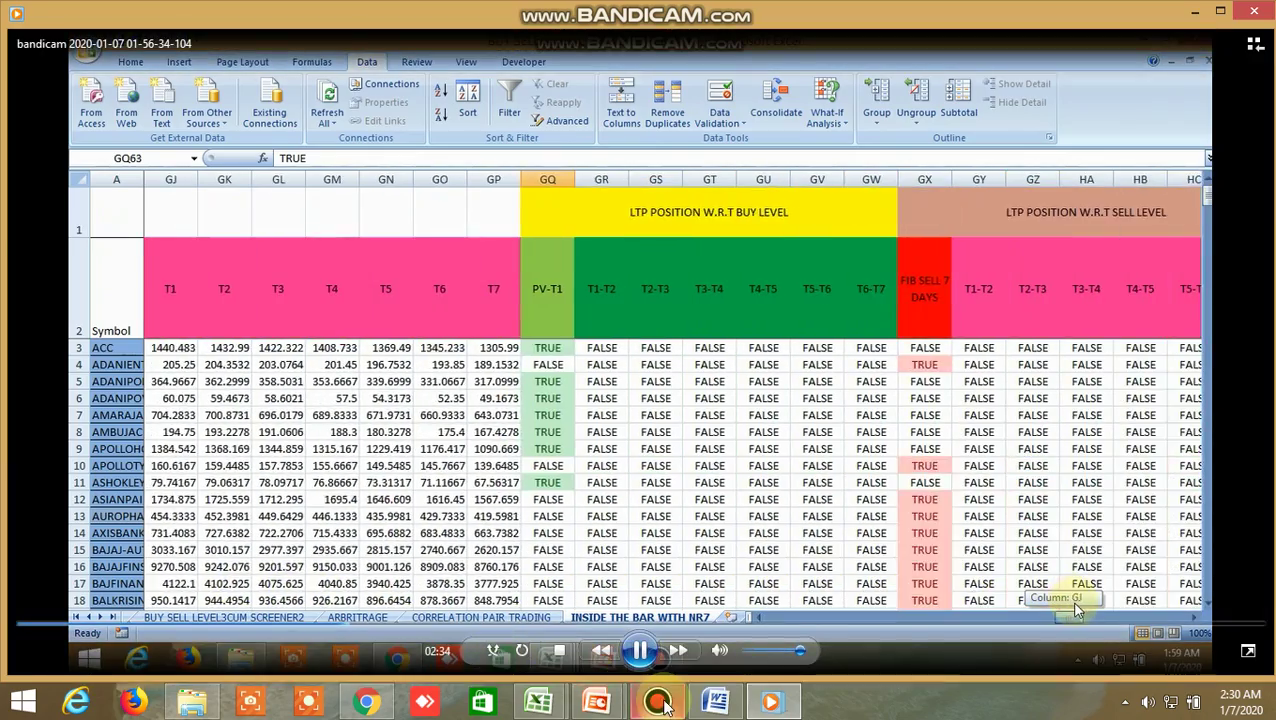
click(658, 700)
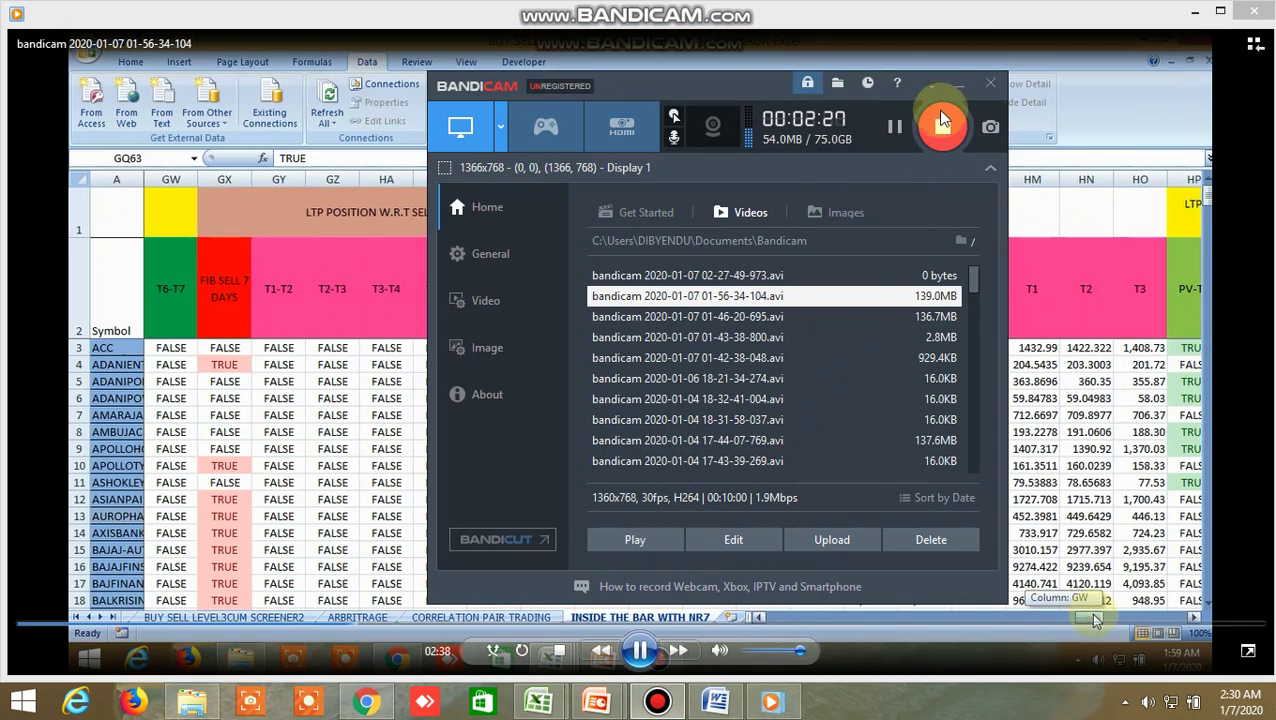
click(957, 90)
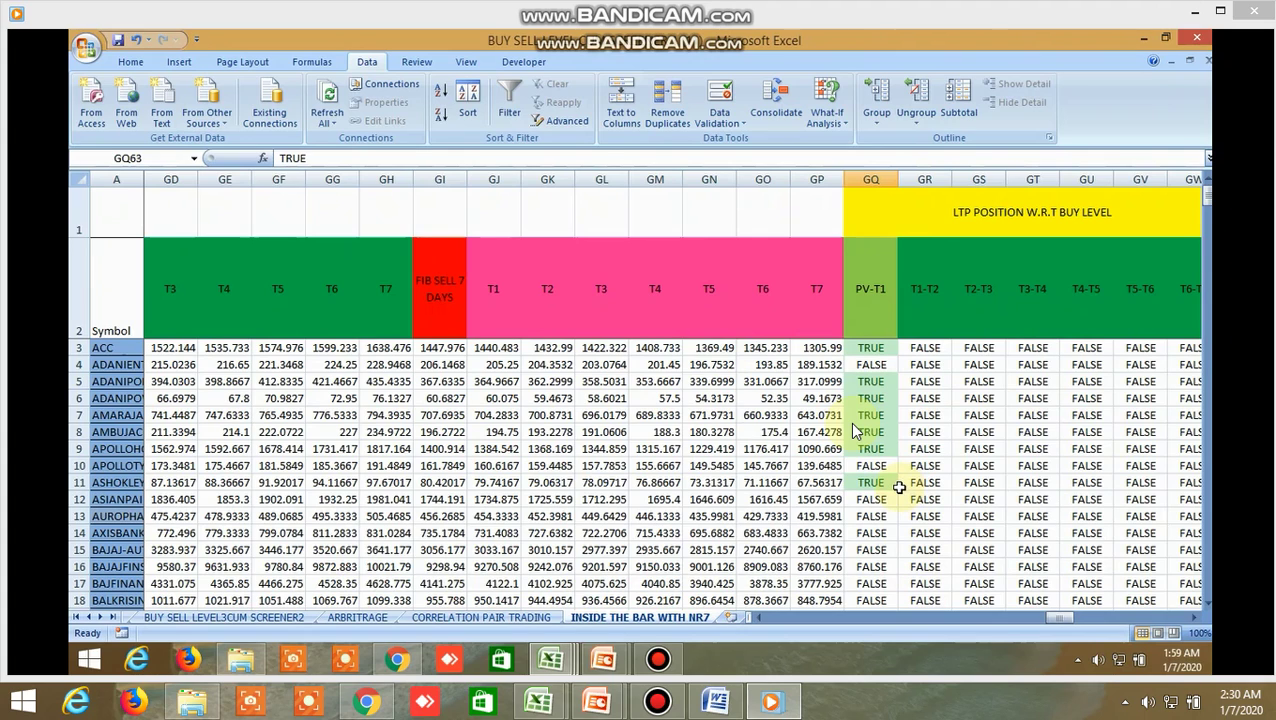
mouse_move(860, 418)
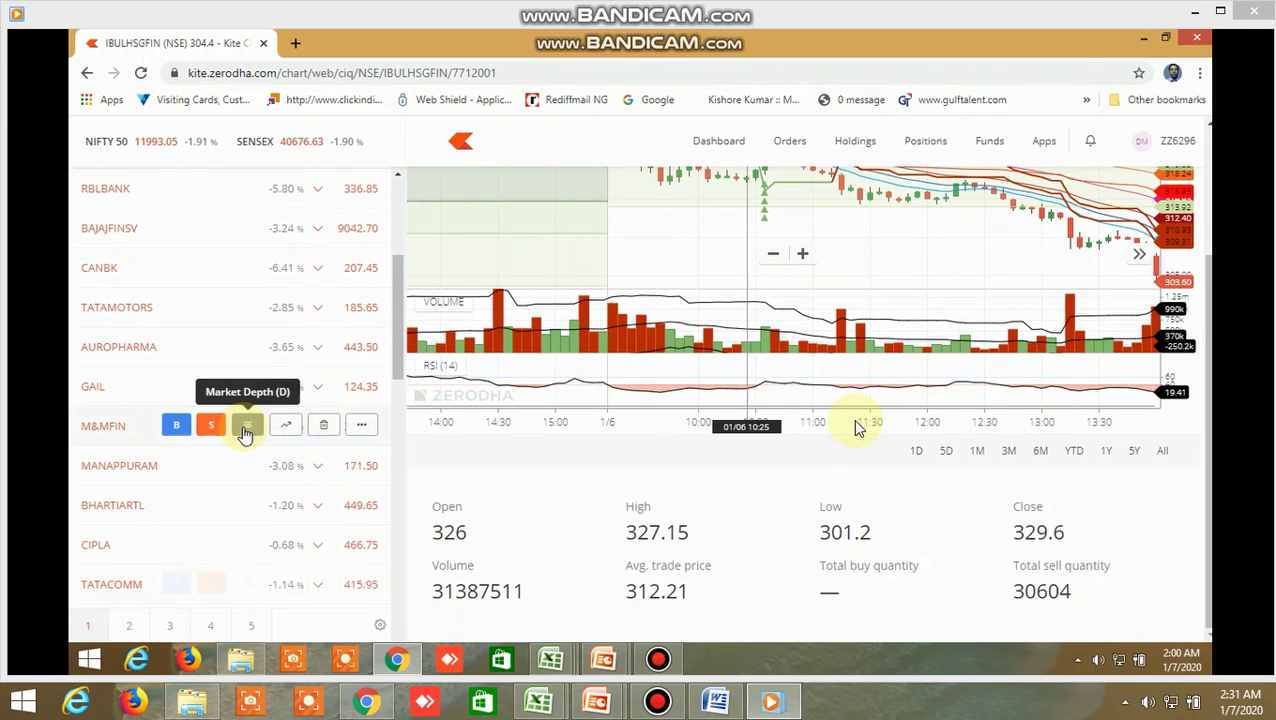
scroll(245, 433, up, 3)
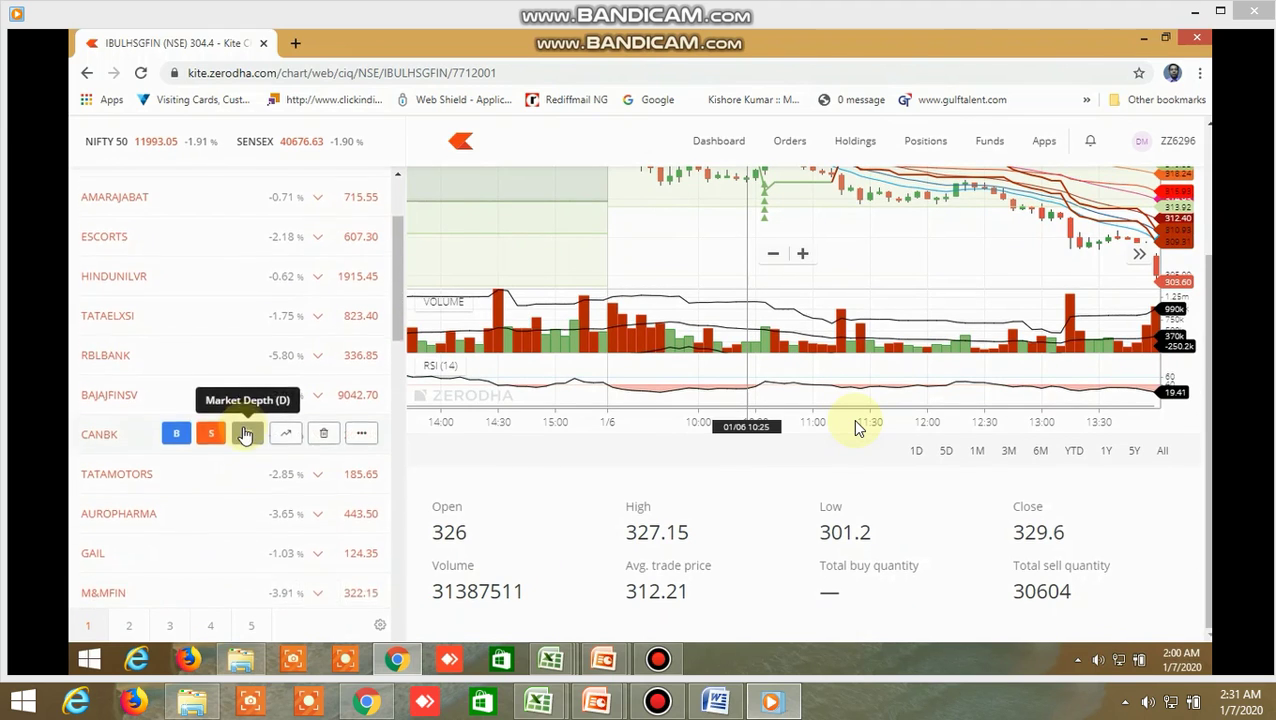
scroll(245, 433, down, 12)
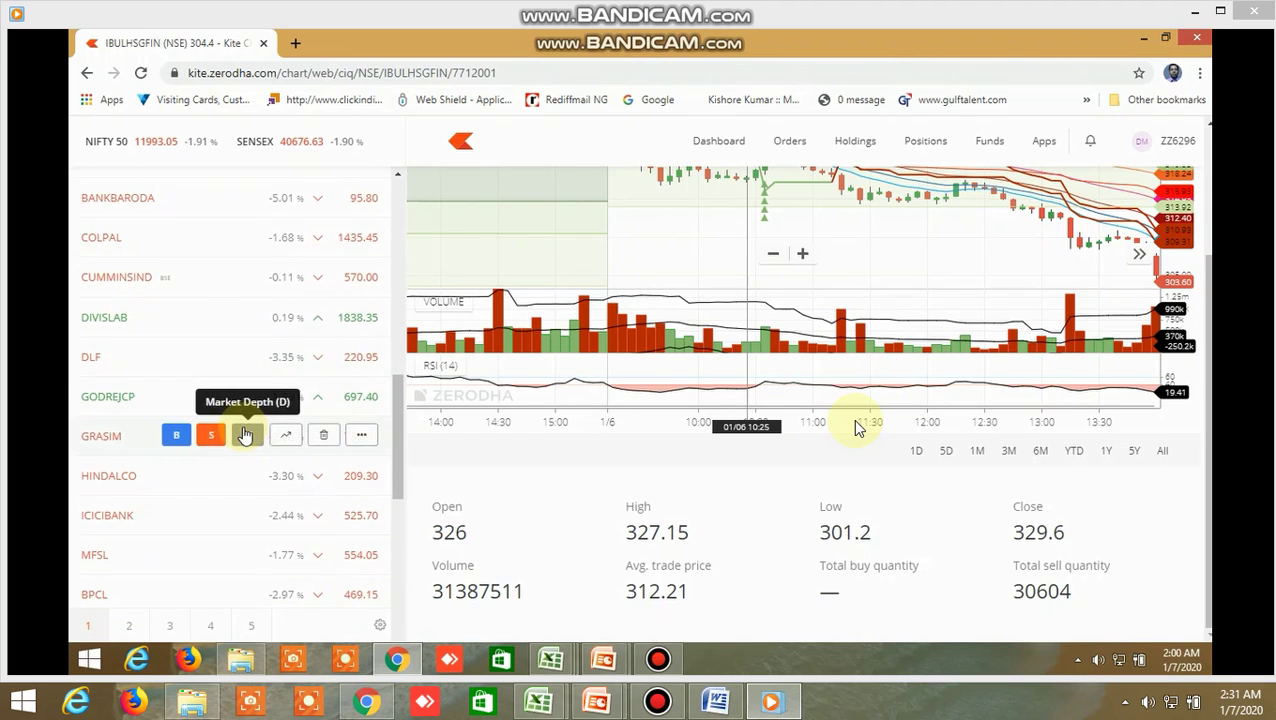
scroll(243, 430, down, 5)
scroll(245, 433, down, 2)
scroll(245, 433, down, 5)
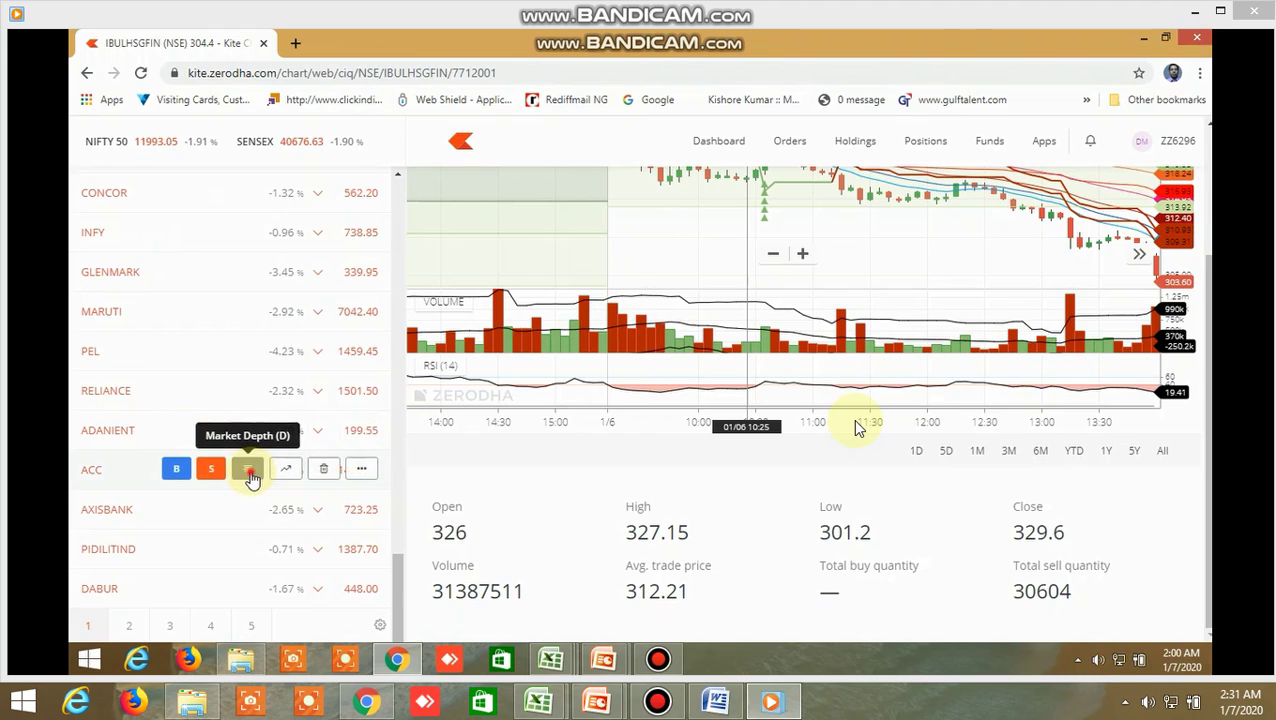
click(249, 469)
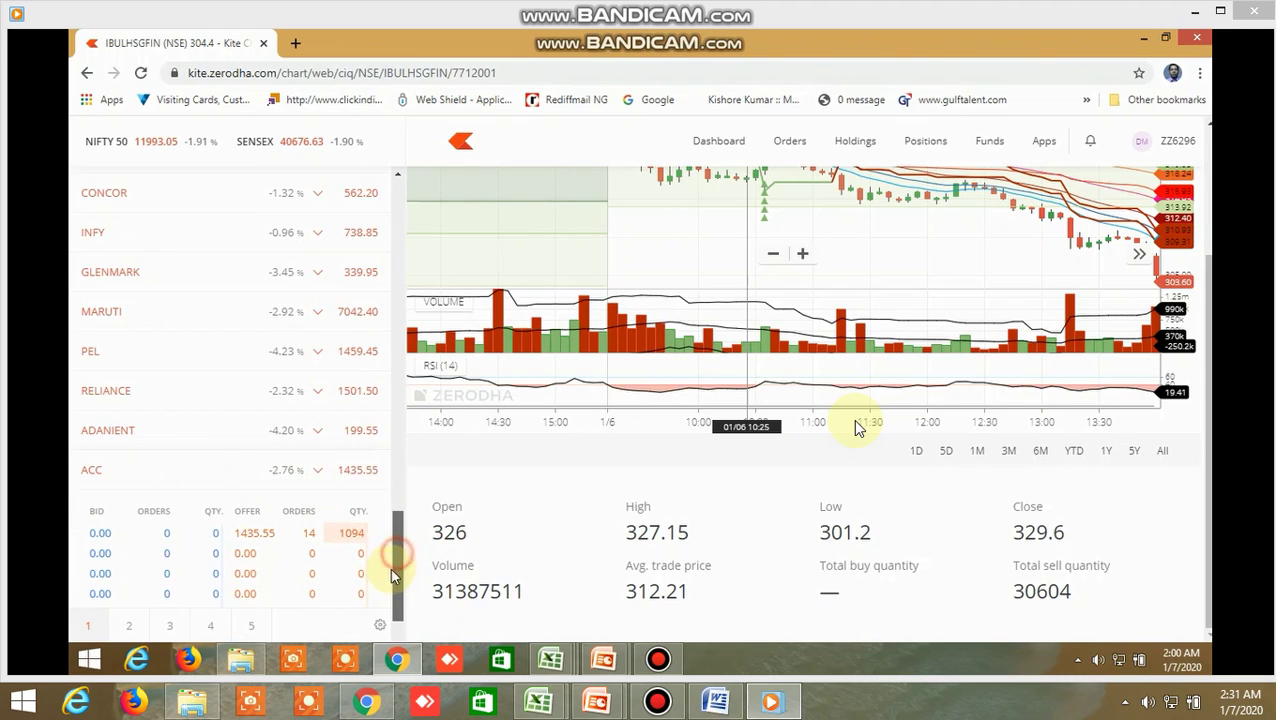
scroll(399, 565, down, 2)
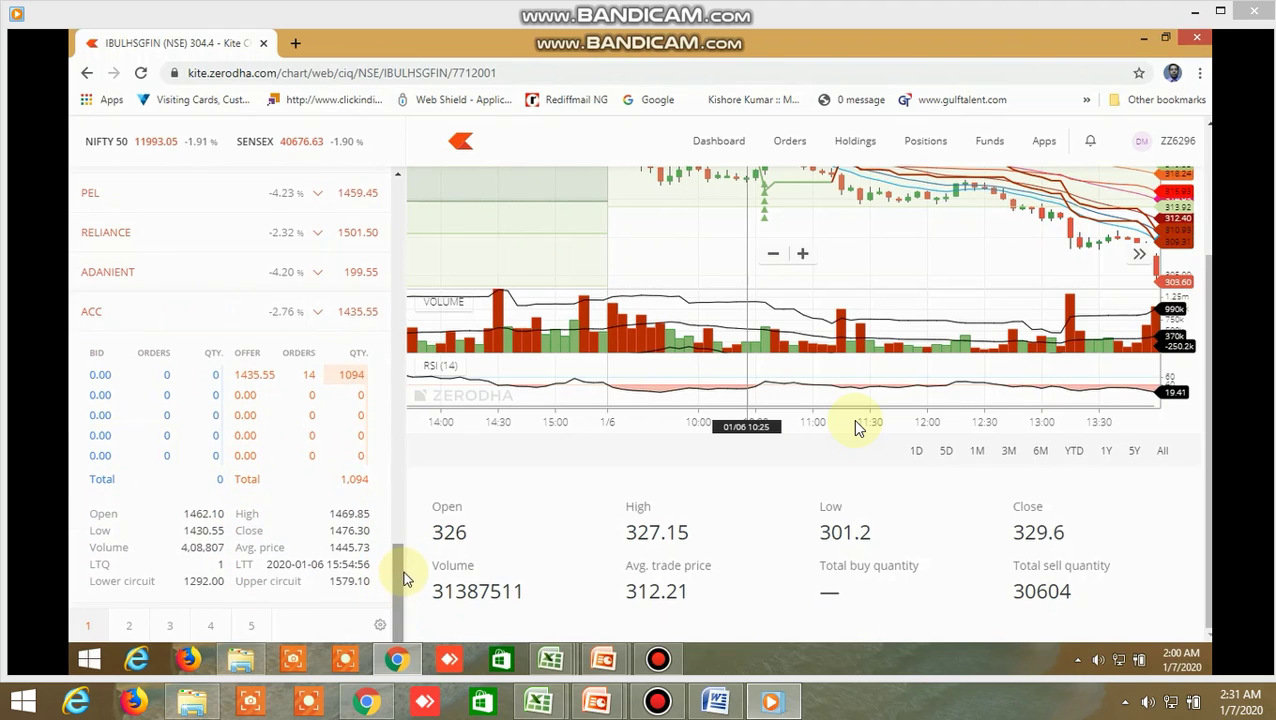
mouse_move(285, 347)
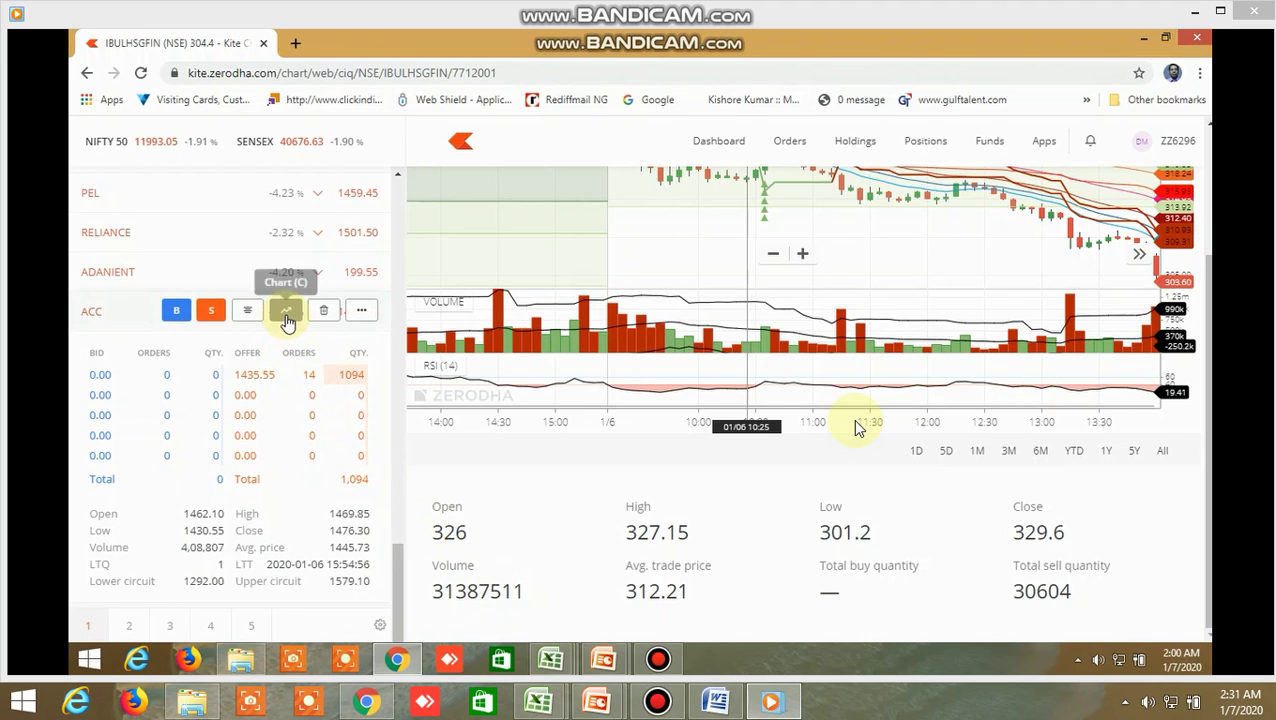
click(286, 316)
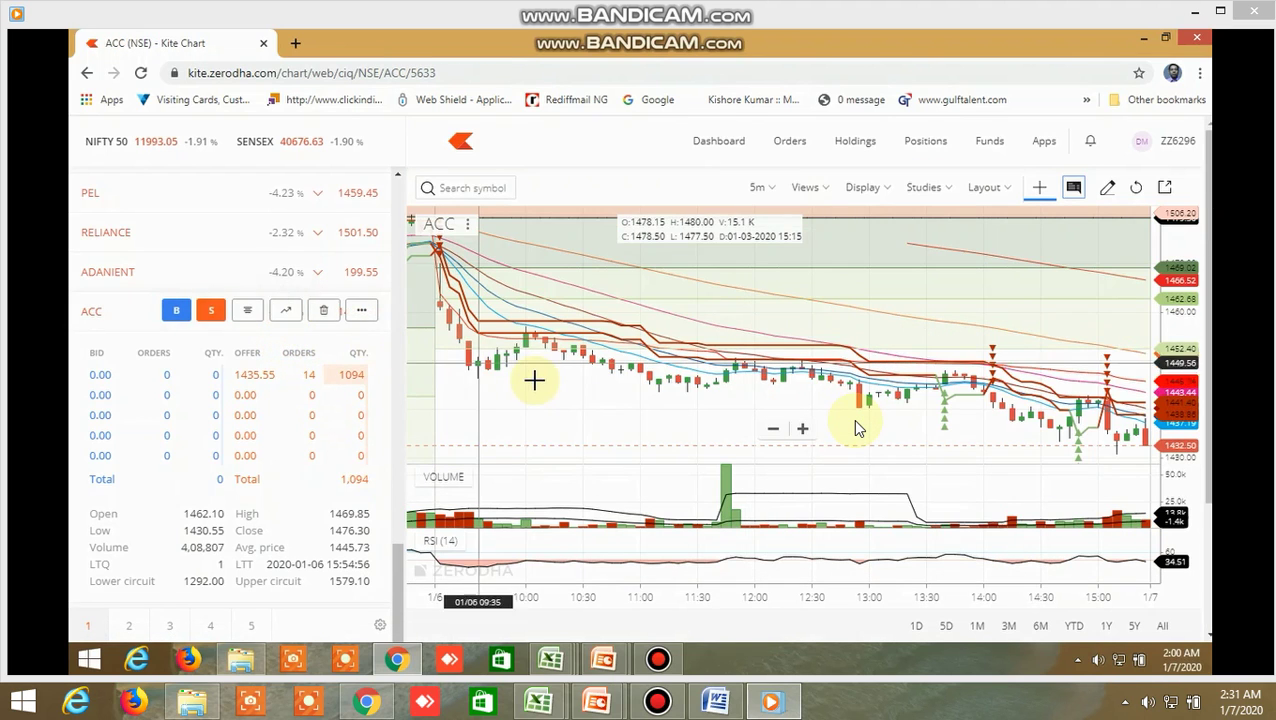
drag(555, 390, 650, 390)
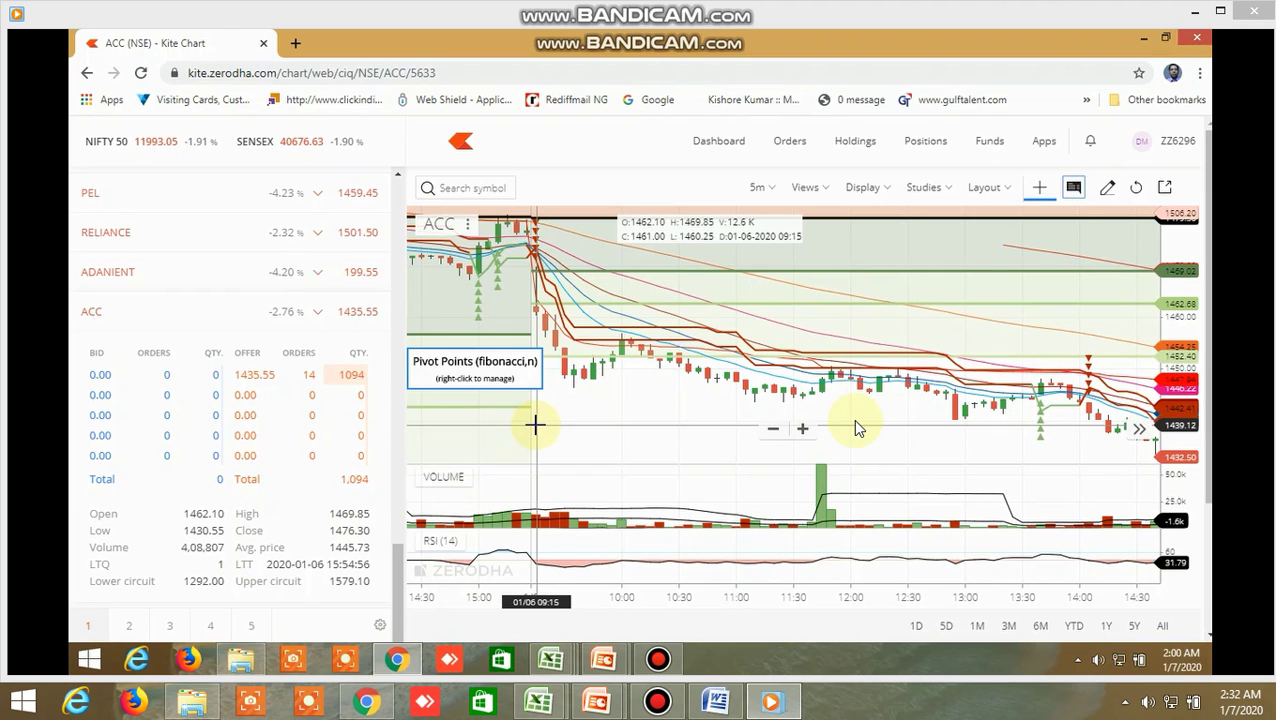
mouse_move(553, 655)
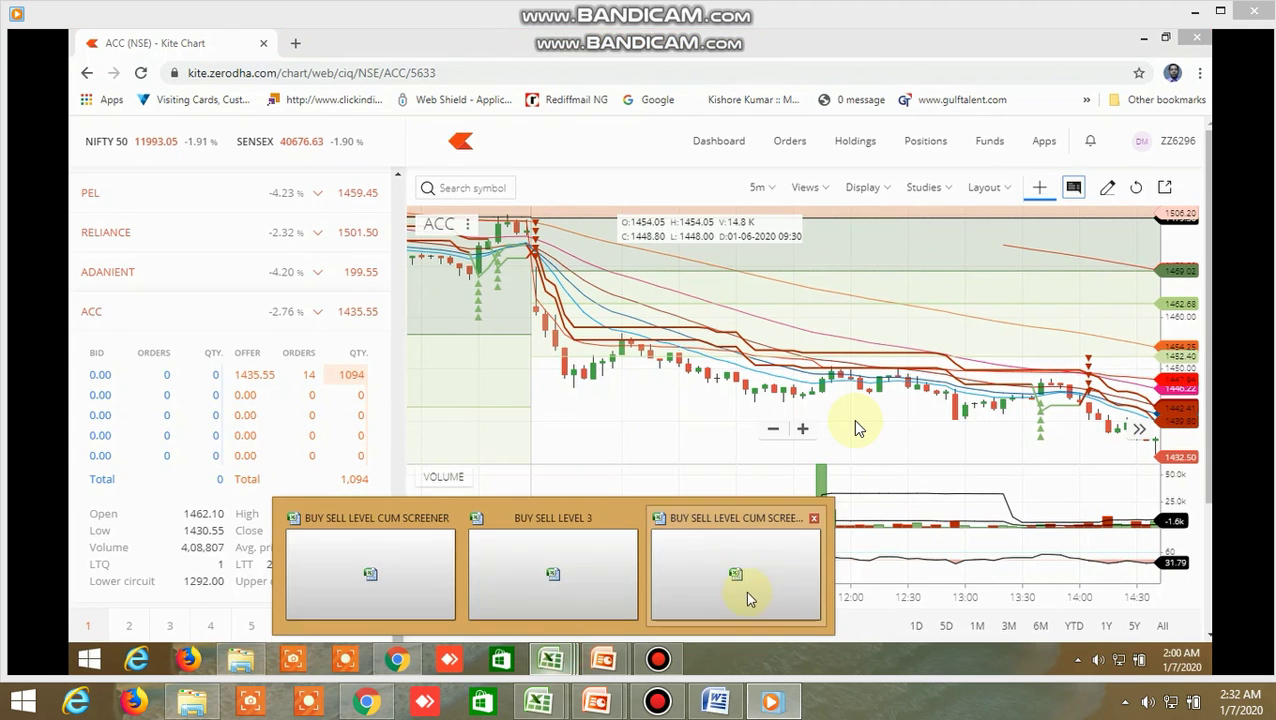
click(746, 592)
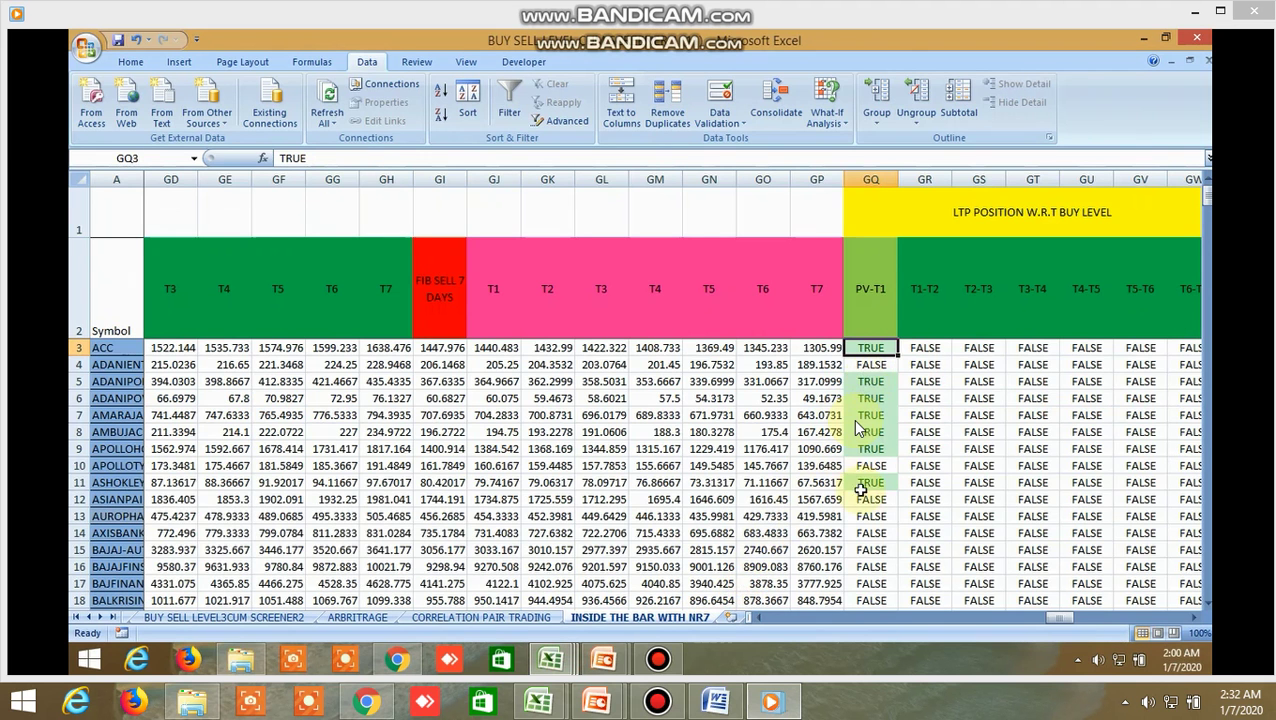
drag(1064, 620, 1054, 620)
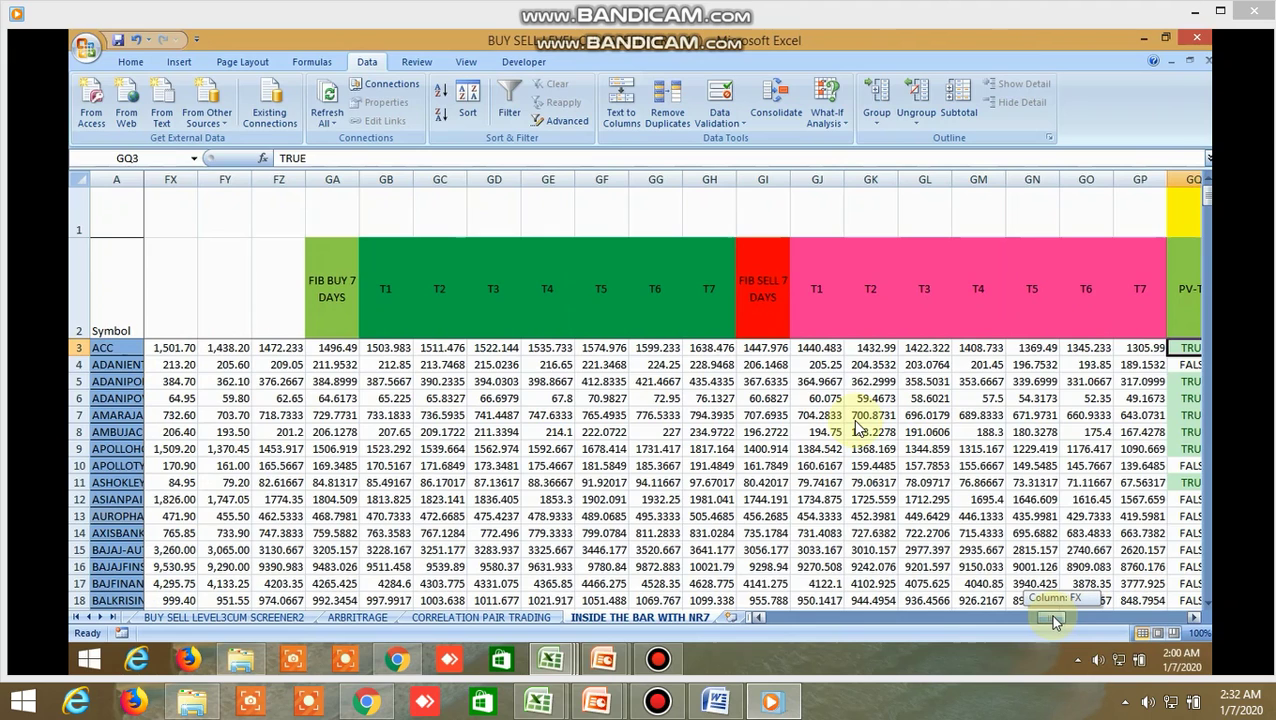
drag(1056, 622, 1061, 622)
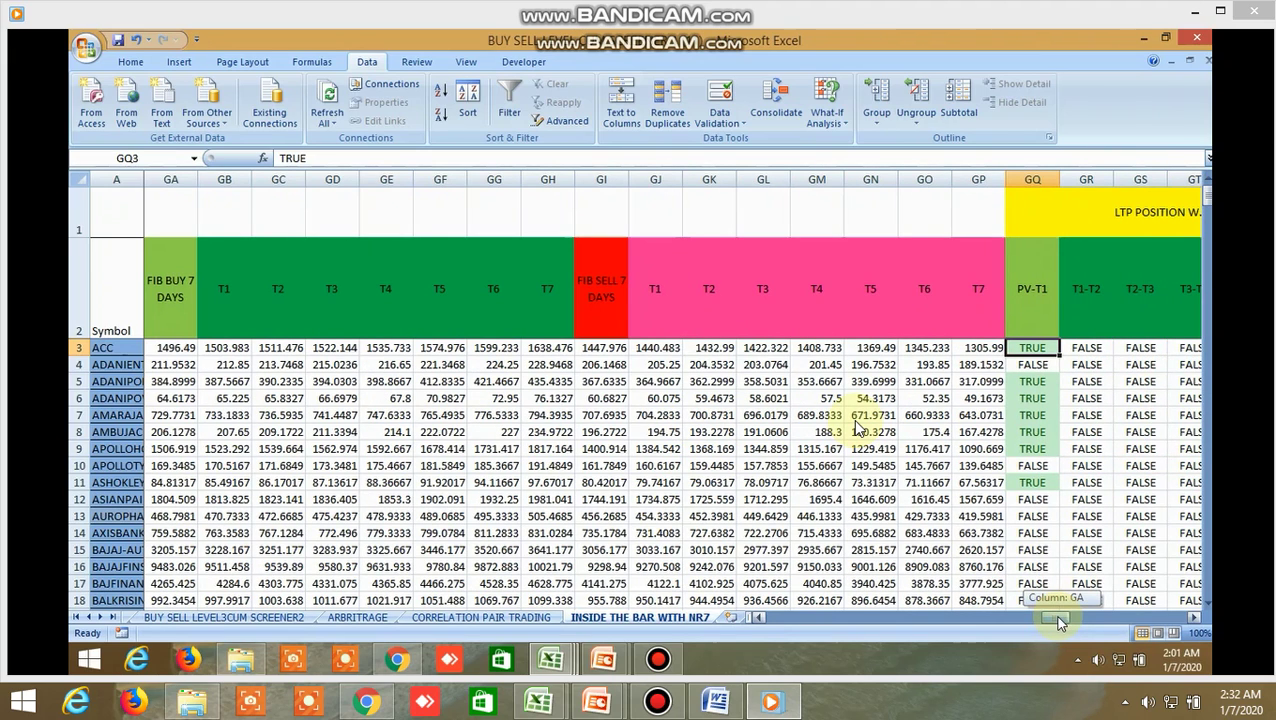
drag(1061, 622, 1066, 622)
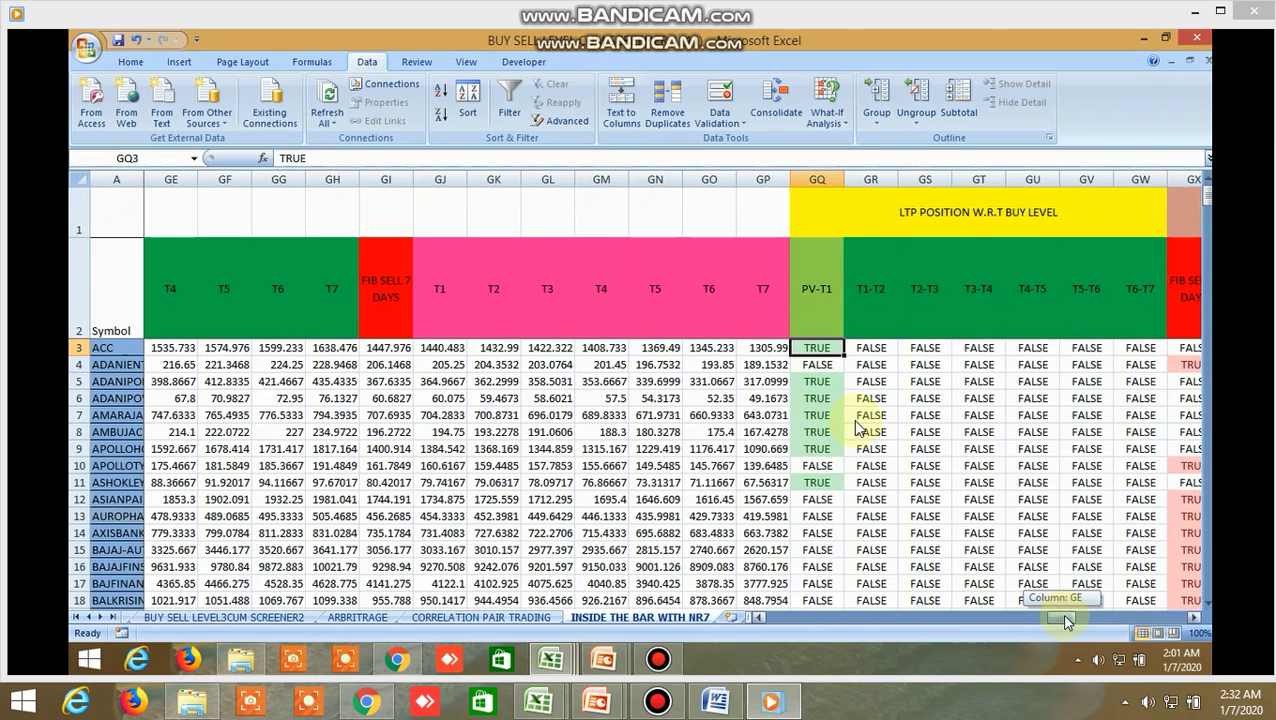
click(817, 285)
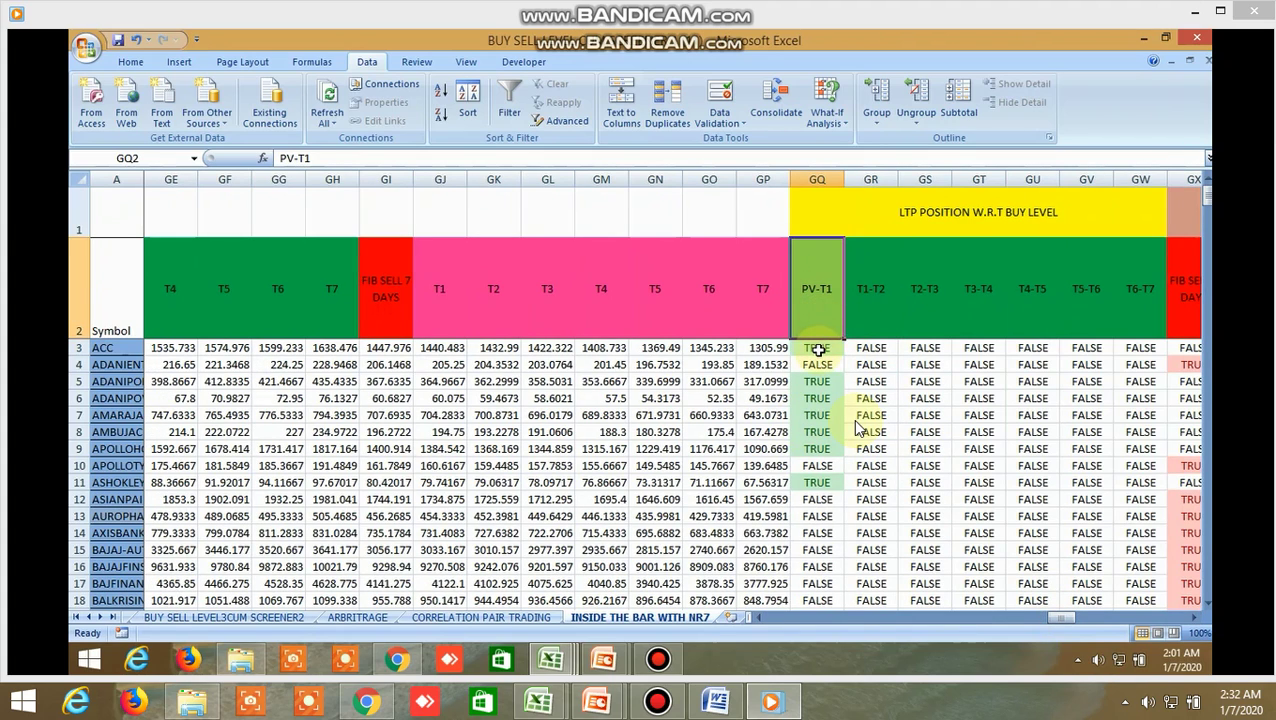
click(817, 349)
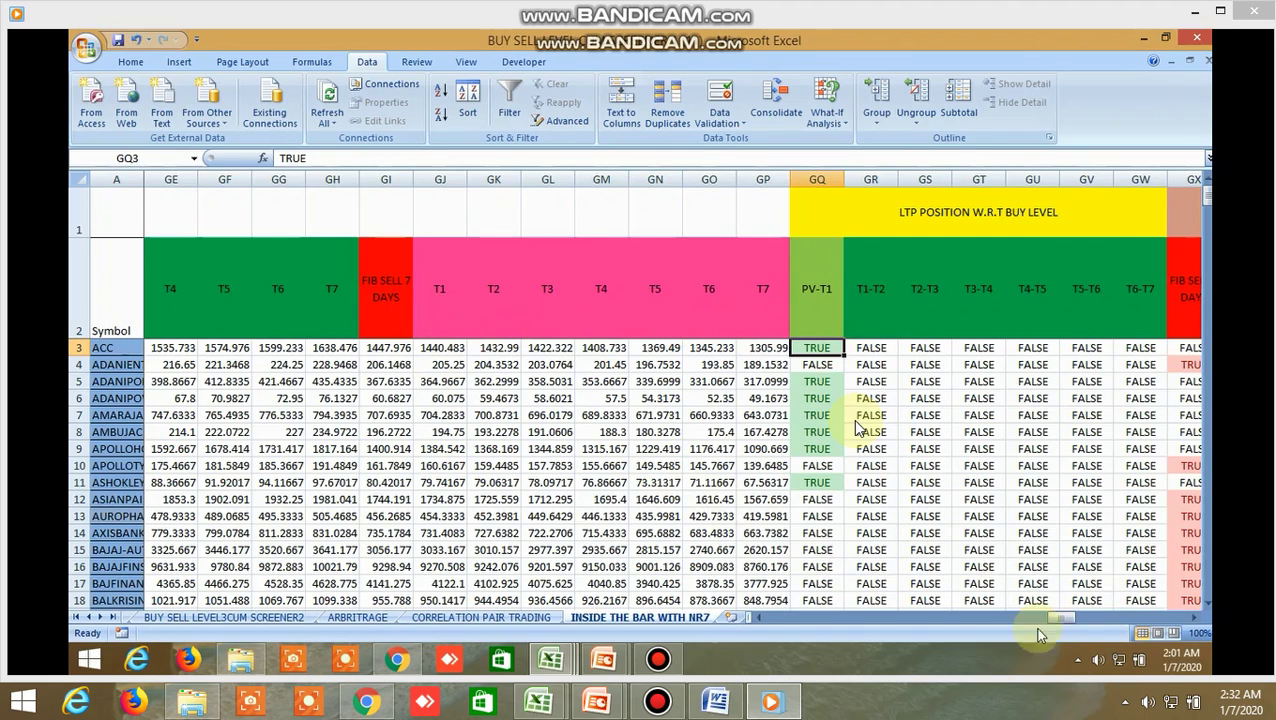
mouse_move(1070, 618)
mouse_down()
mouse_move(1044, 618)
mouse_move(1066, 619)
mouse_up()
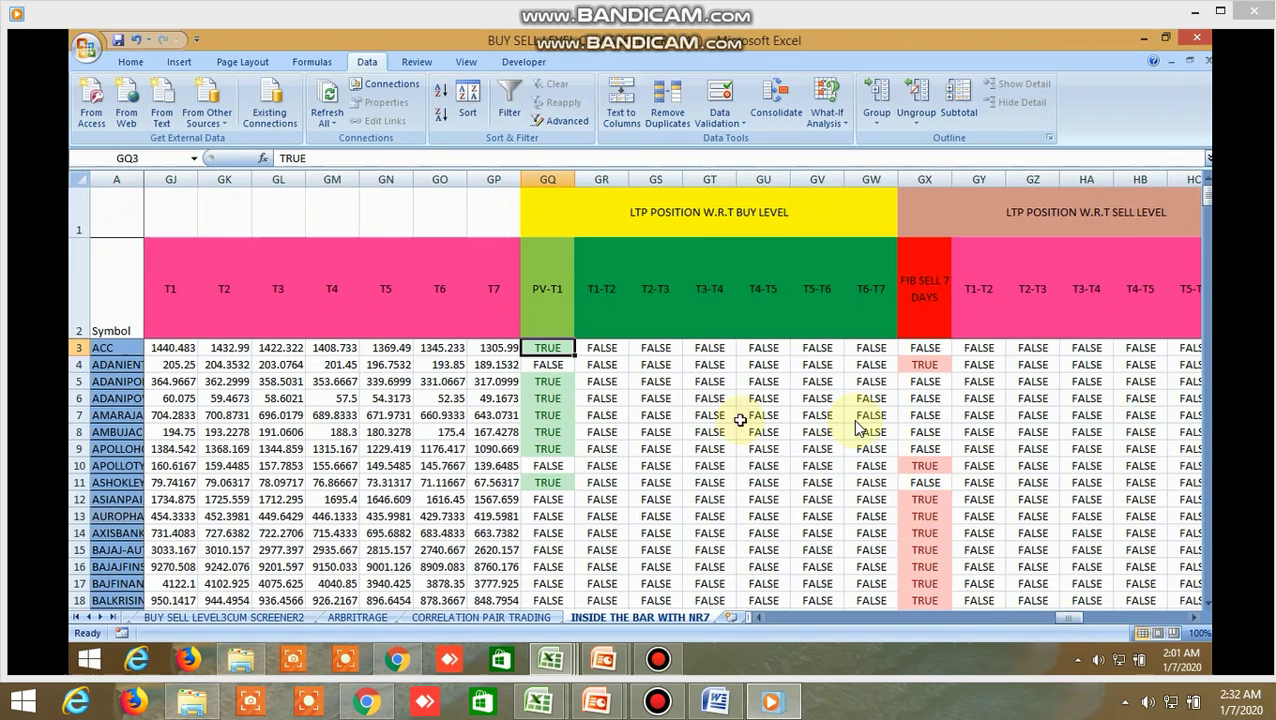
click(558, 289)
click(550, 350)
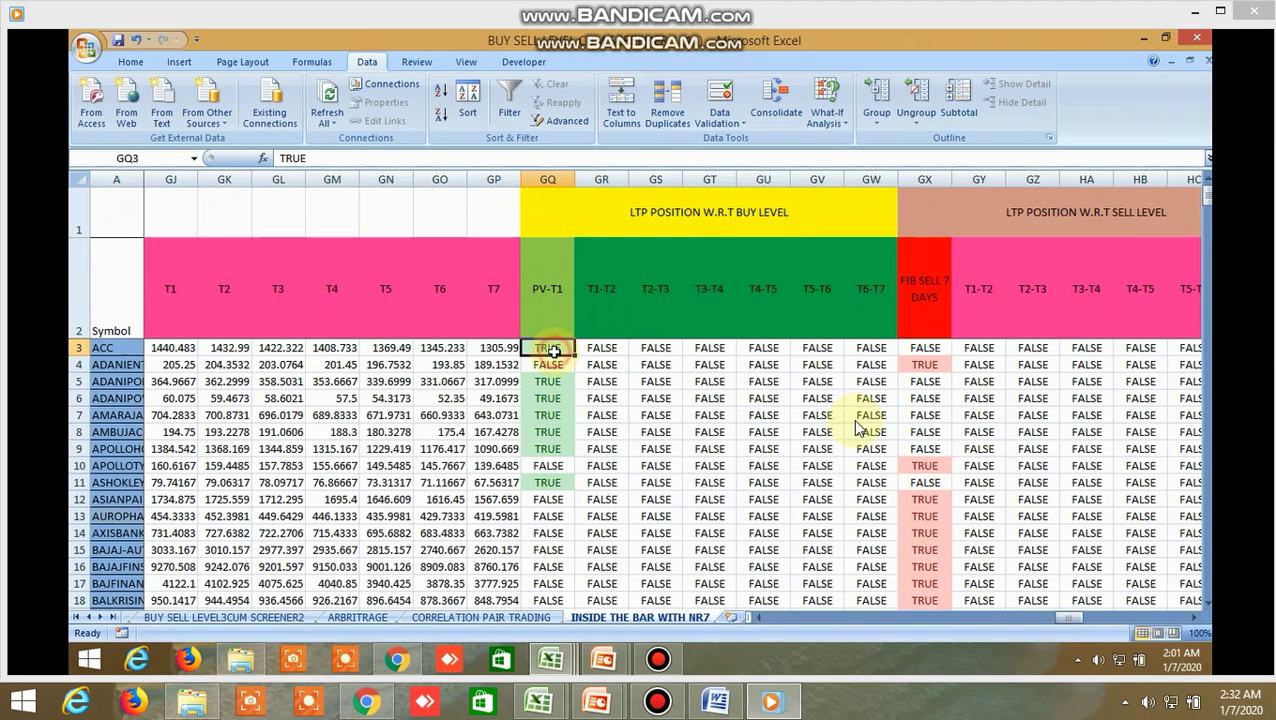
click(925, 296)
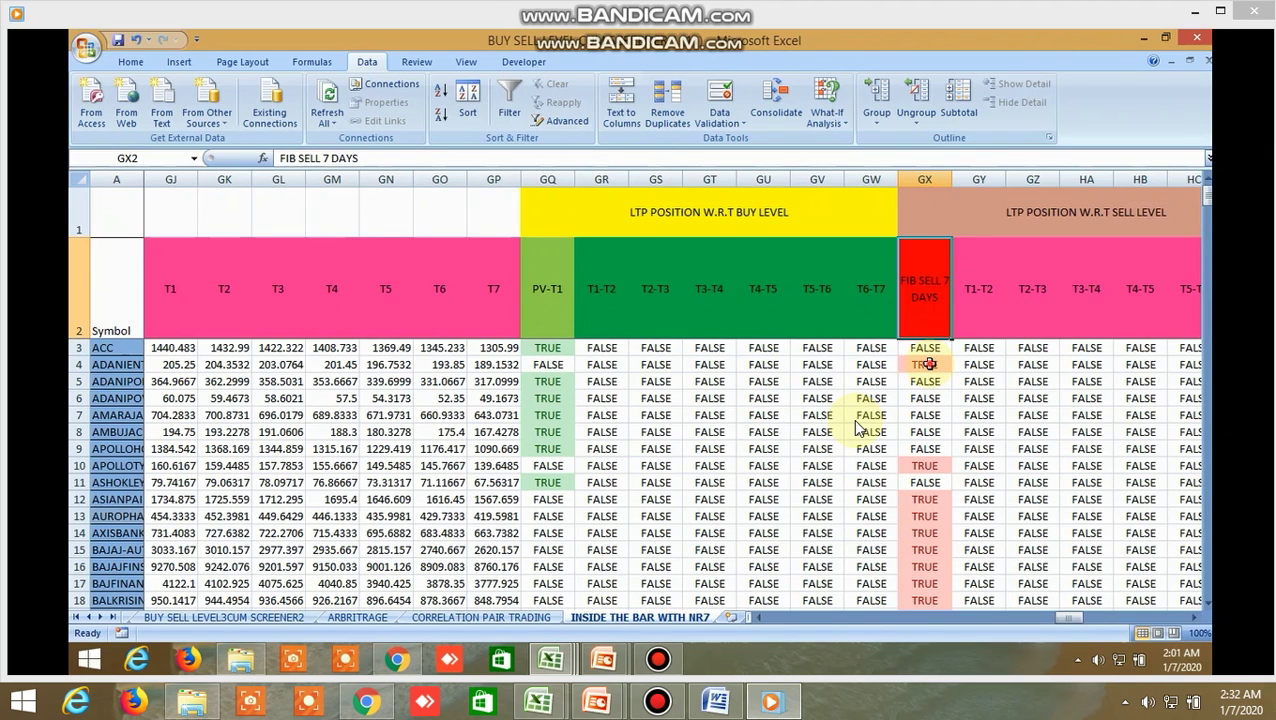
click(929, 364)
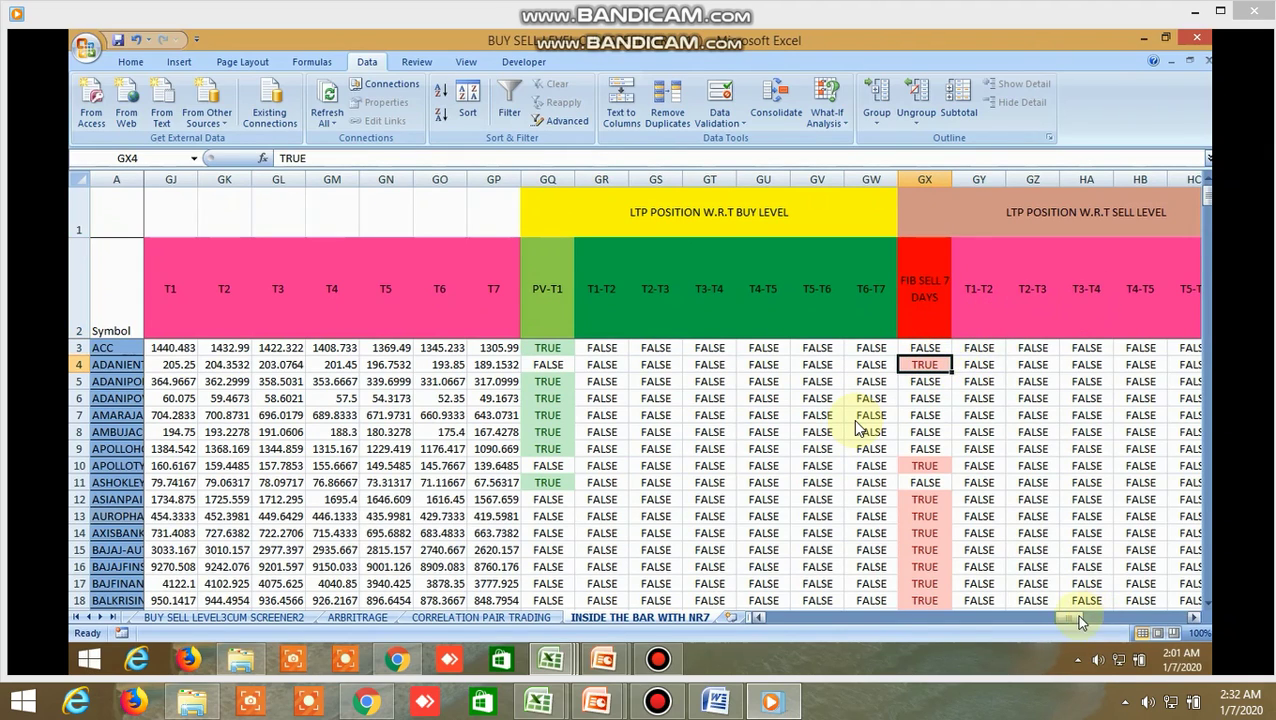
drag(1076, 621, 1054, 620)
click(925, 347)
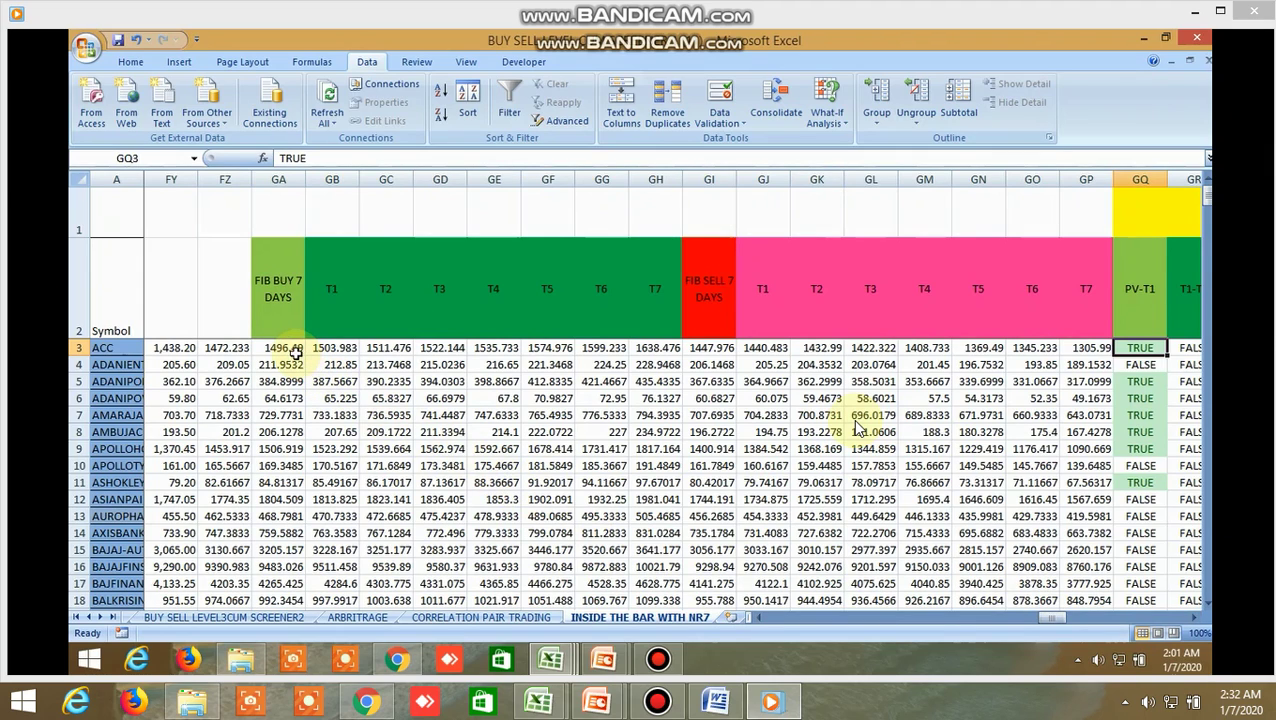
click(222, 350)
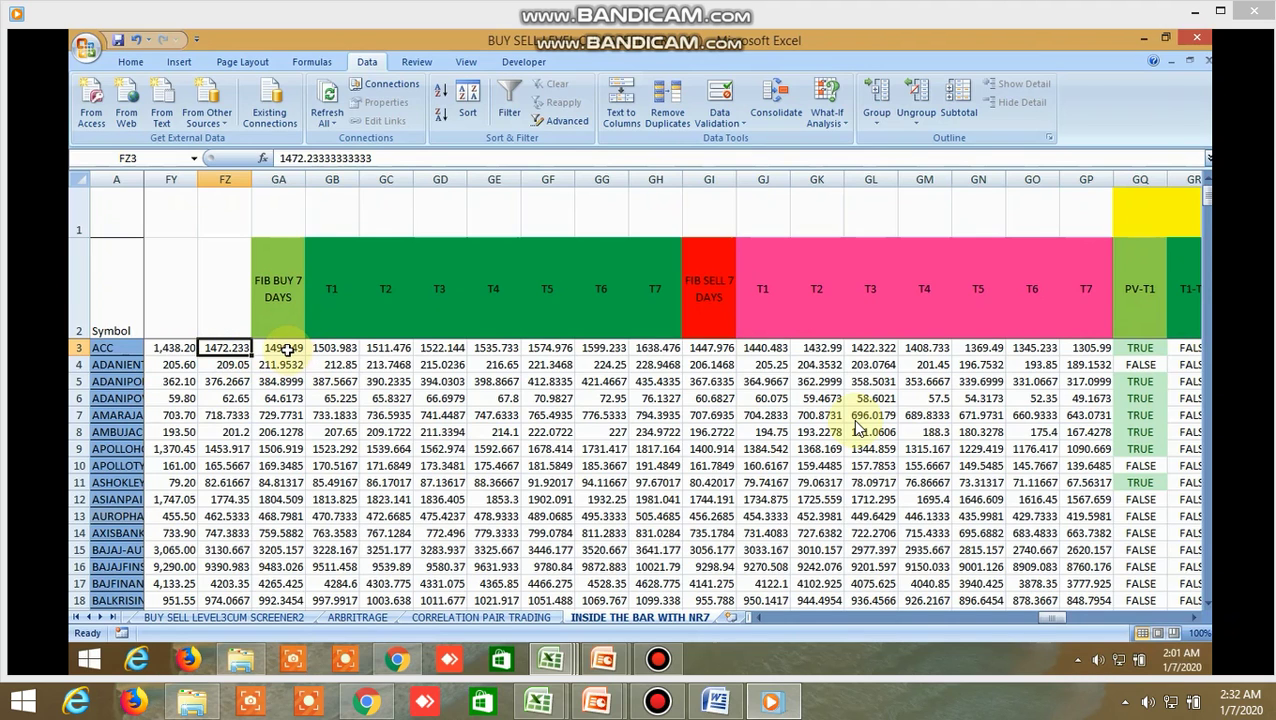
click(397, 659)
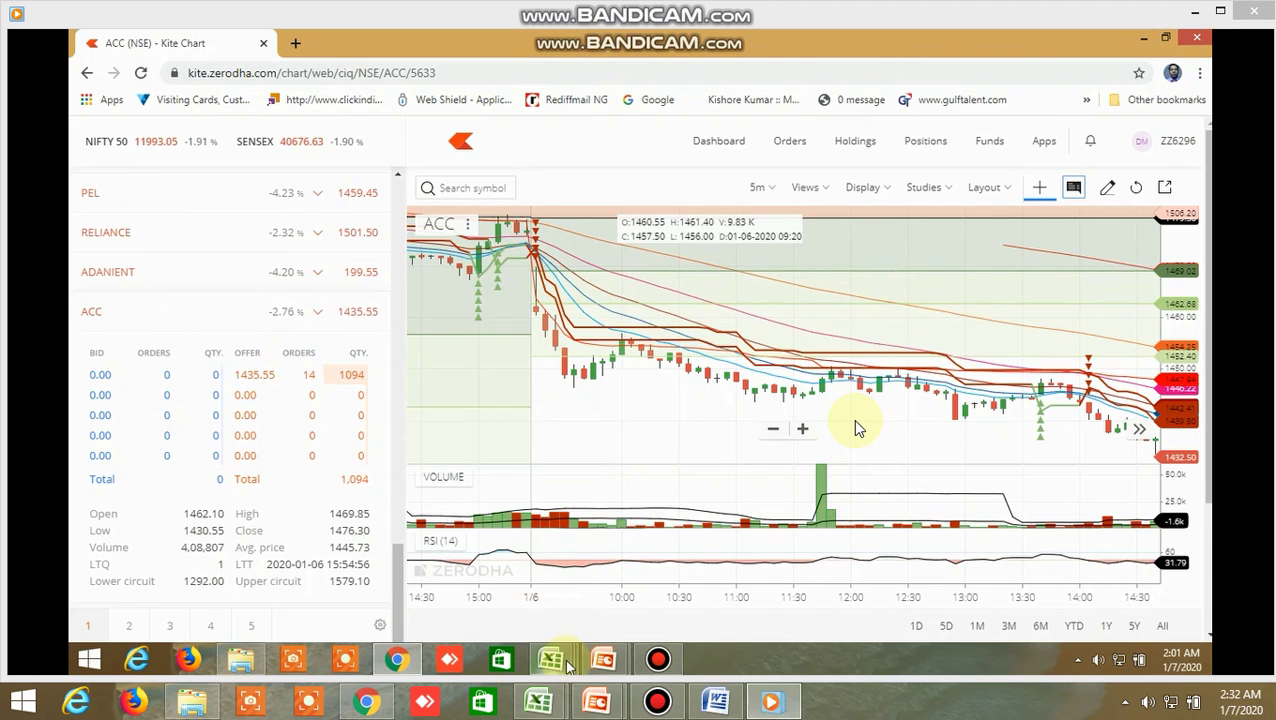
click(736, 585)
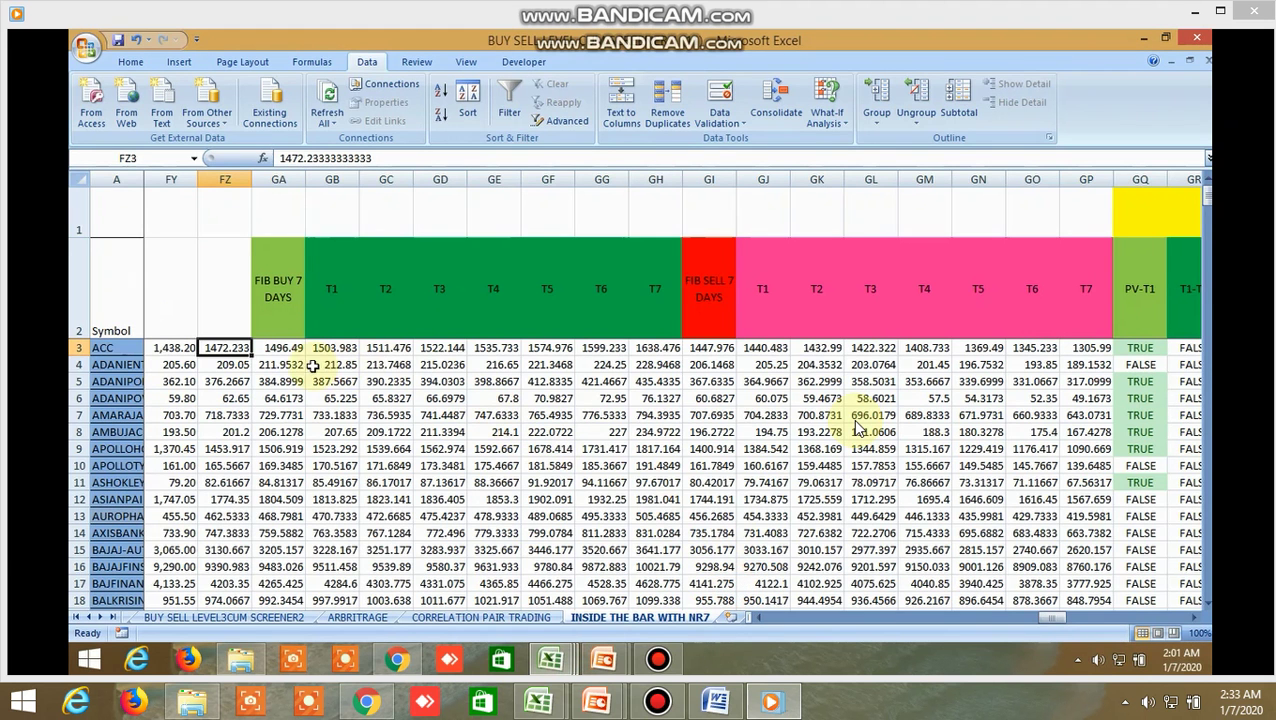
click(288, 349)
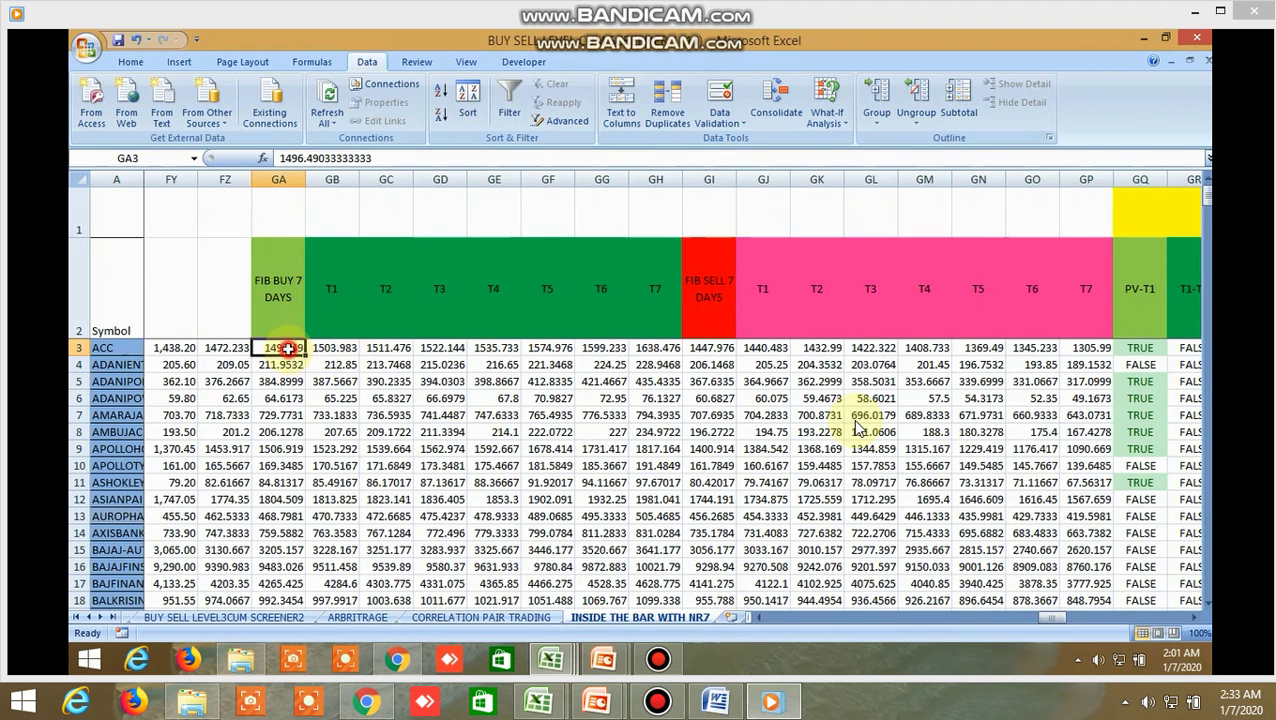
click(713, 349)
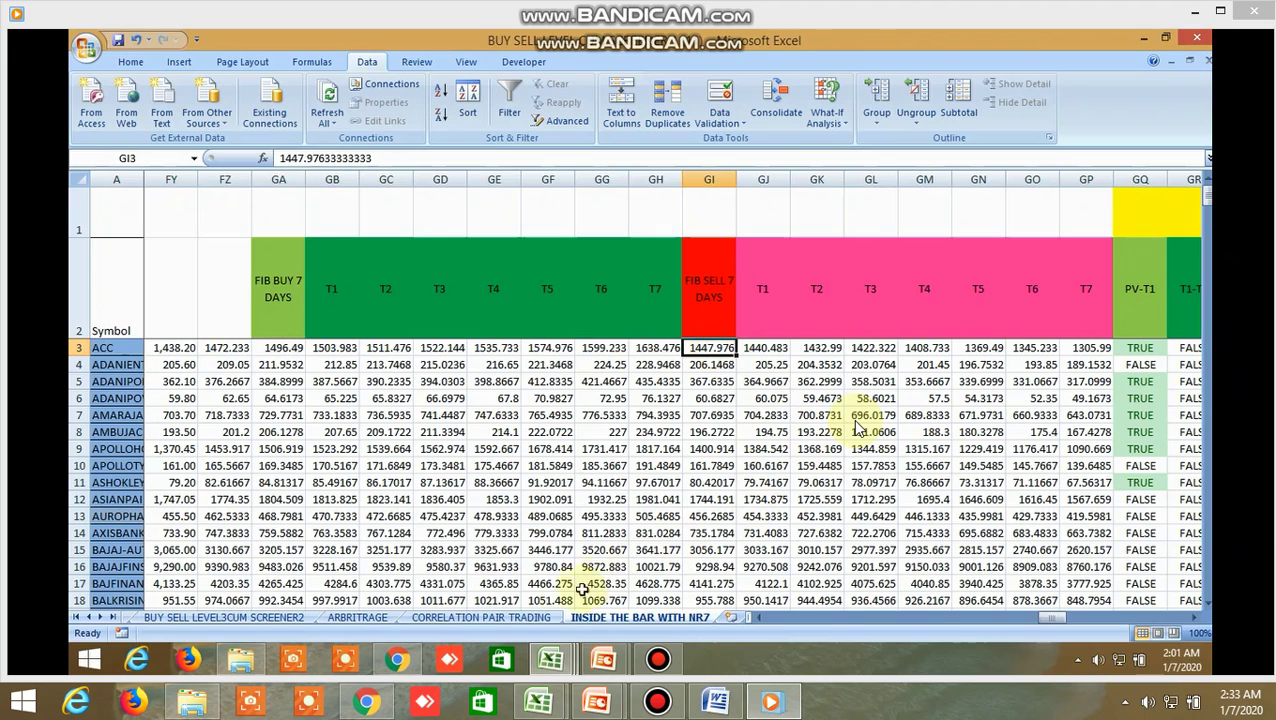
click(397, 659)
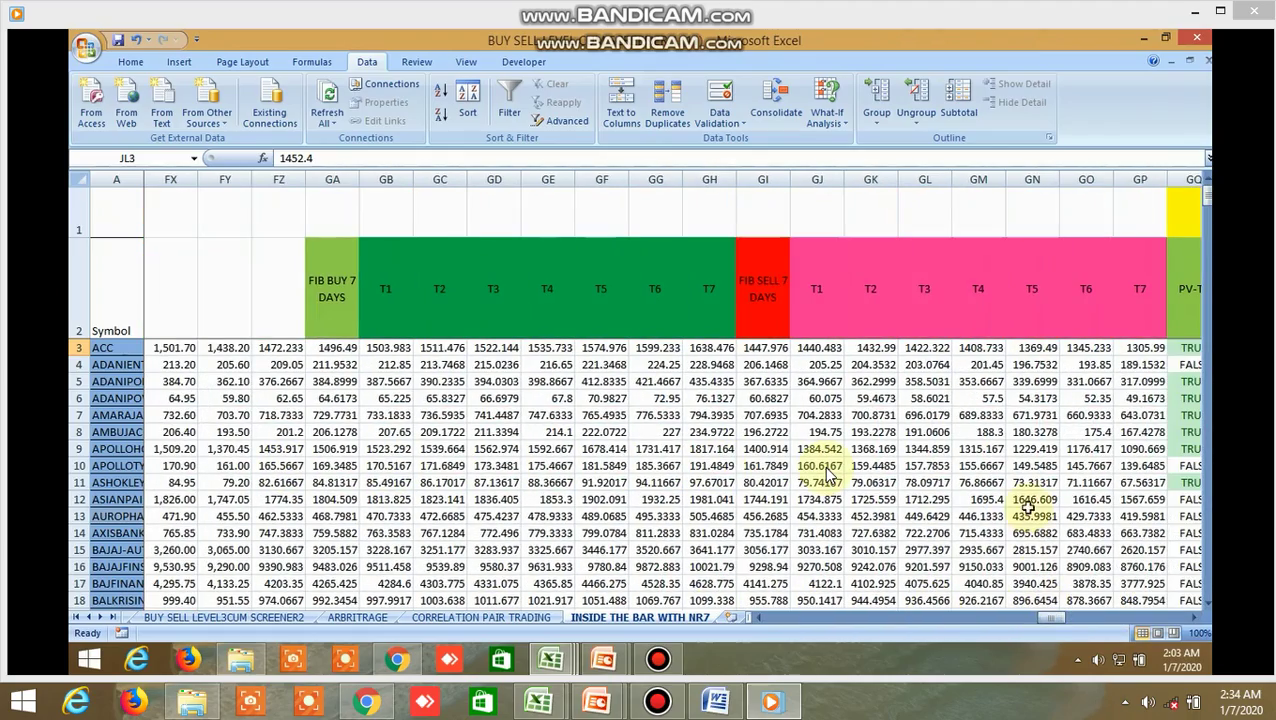
click(768, 349)
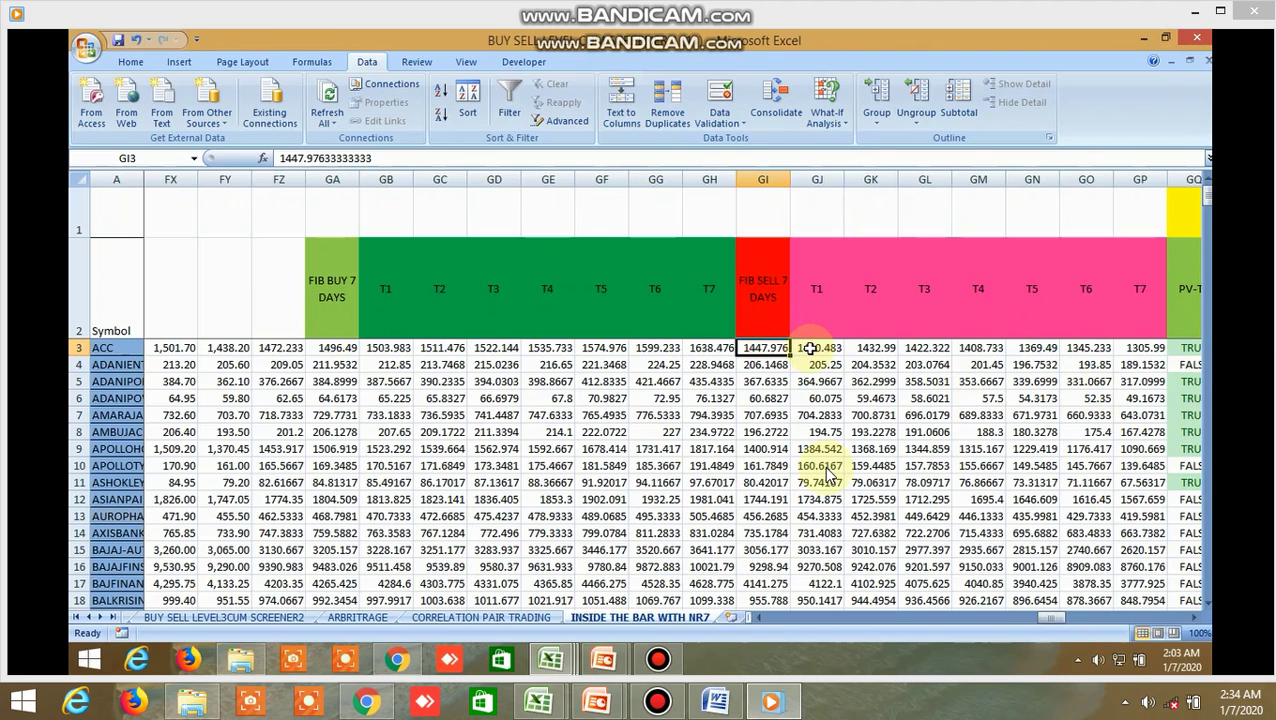
double_click(812, 348)
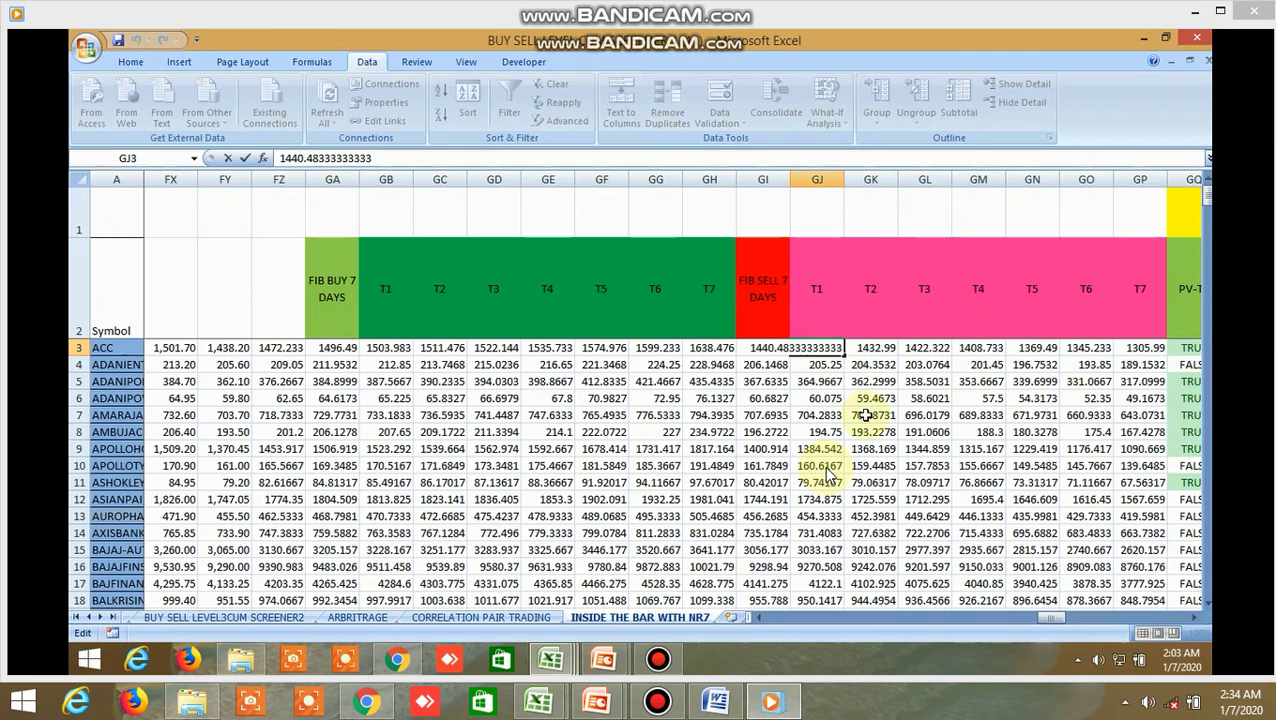
key(Escape)
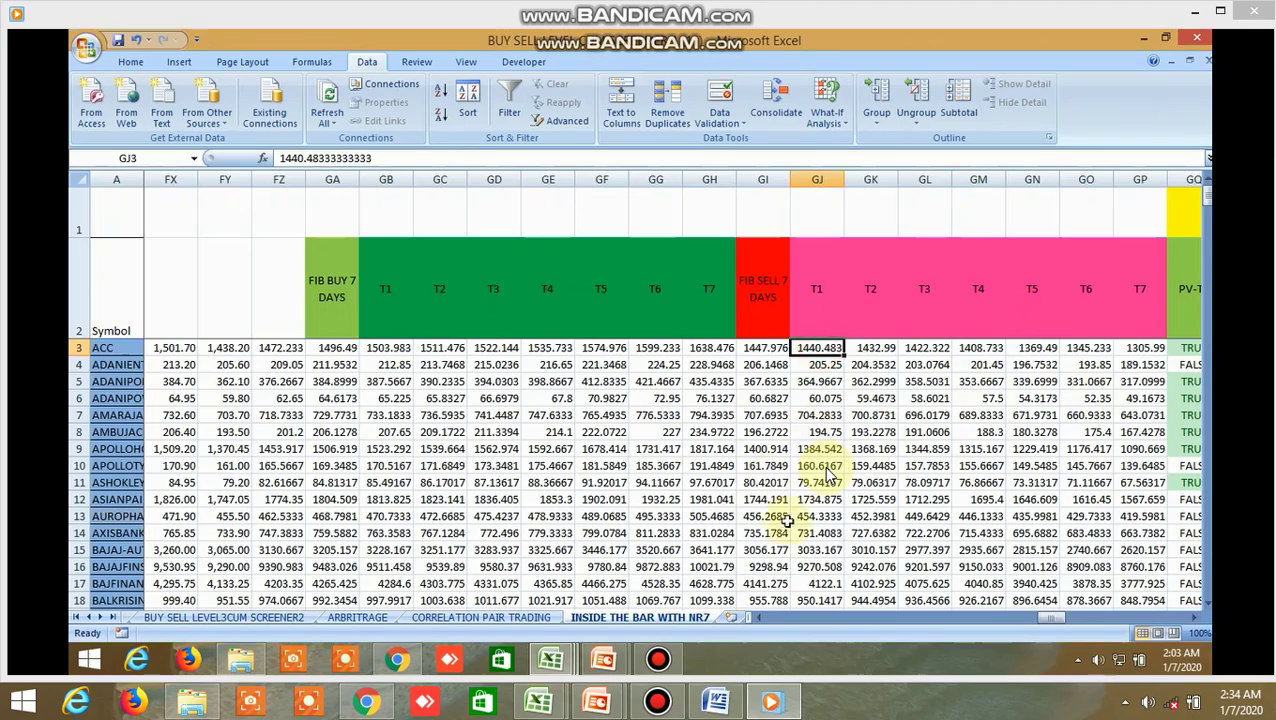
click(1050, 618)
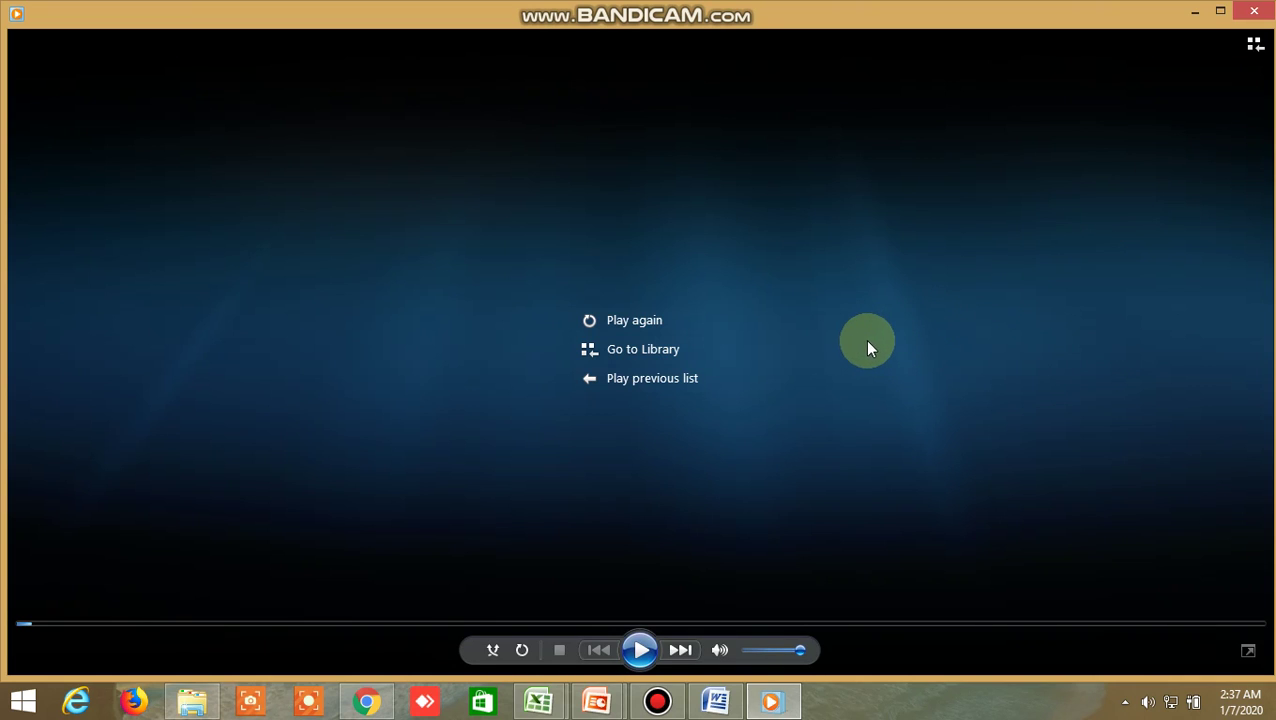
Close Windows Media Player after the screener recording has finished playing
click(1257, 12)
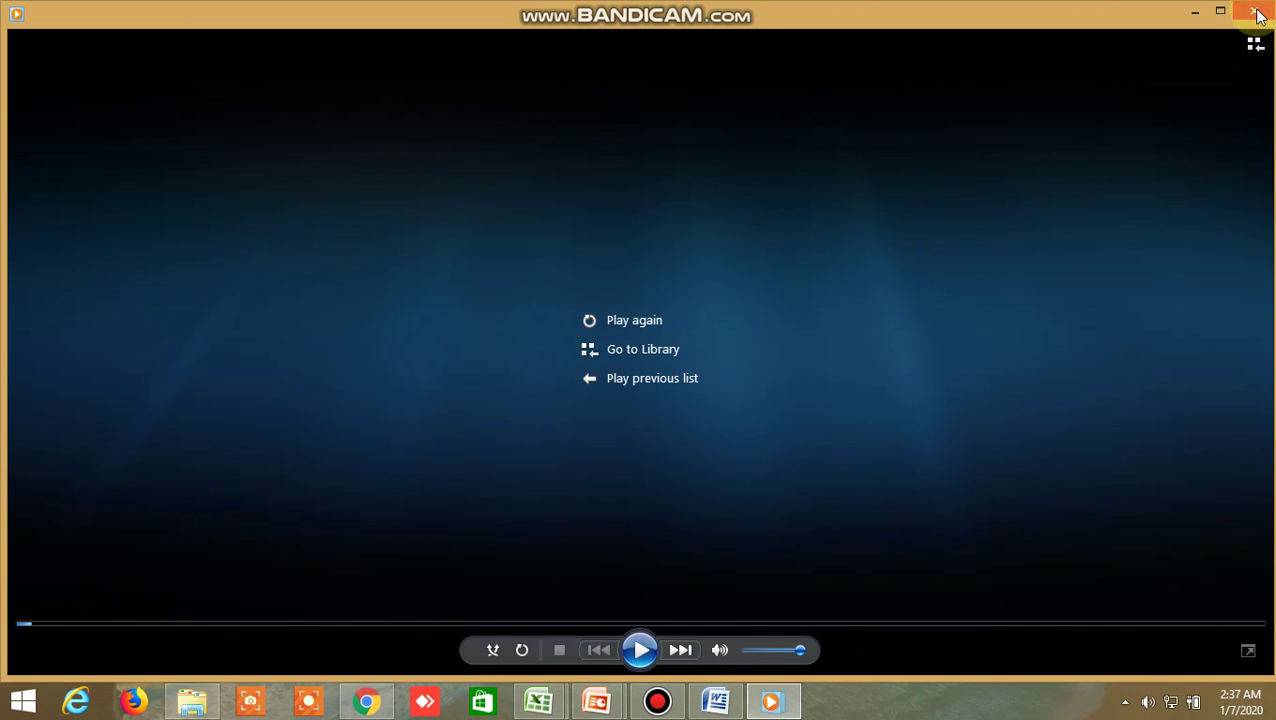